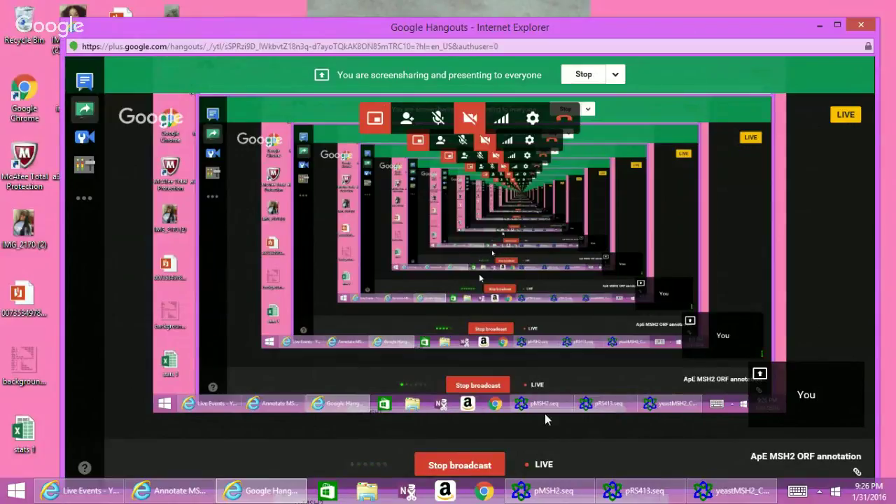
Switch to the pMSH2.seq sequence window in ApE and maximize it
mouse_move(662, 498)
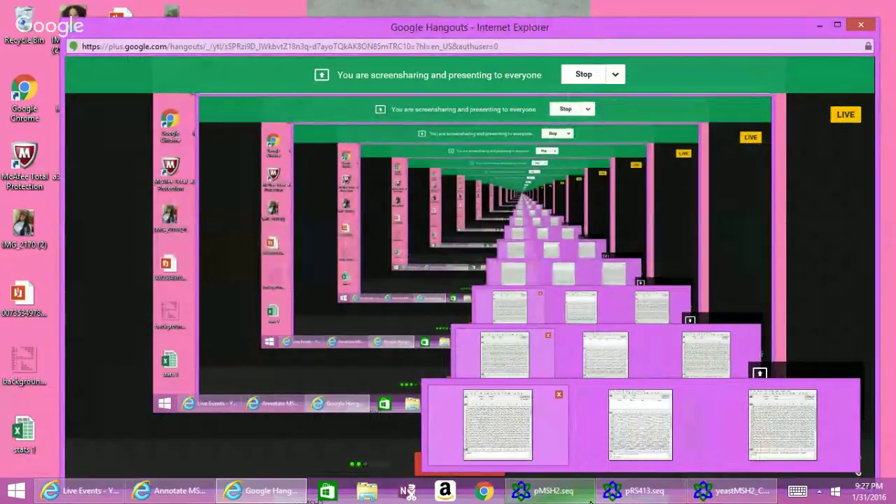
click(553, 494)
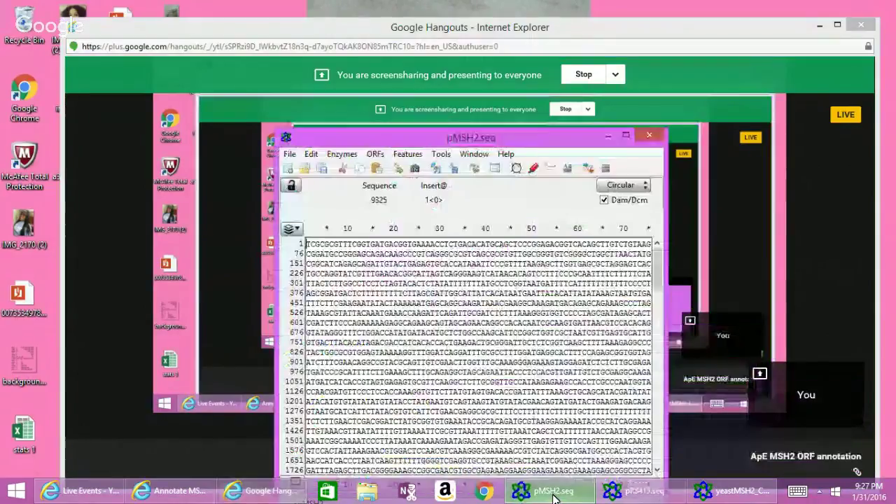
click(627, 136)
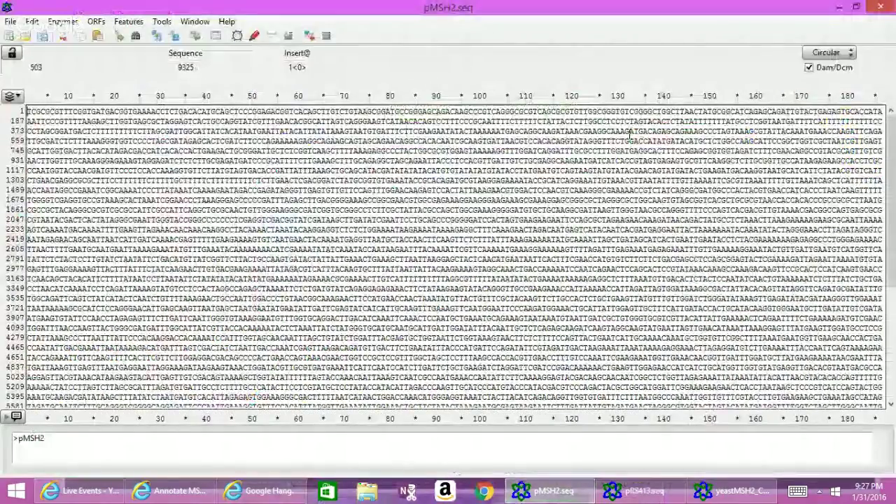
click(215, 113)
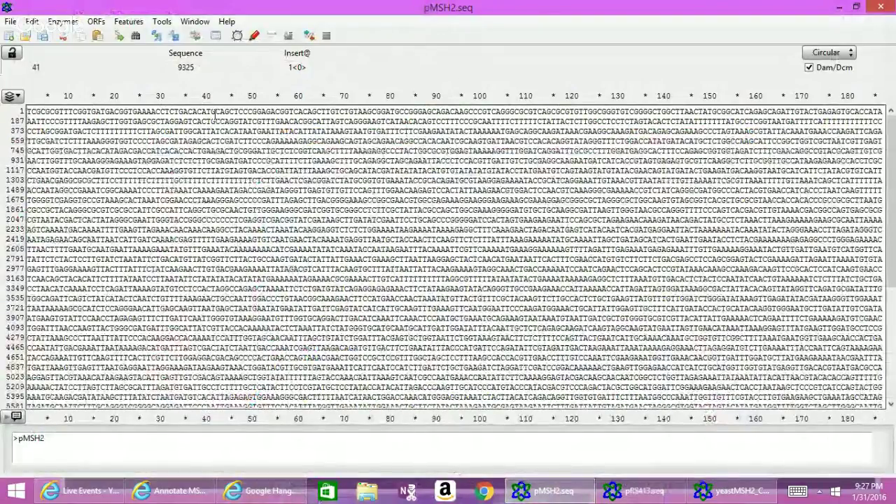
Align pMSH2.seq with yeastMSH2_CDS.seq using Align Two Sequences, and maximize the resulting alignment window
click(162, 23)
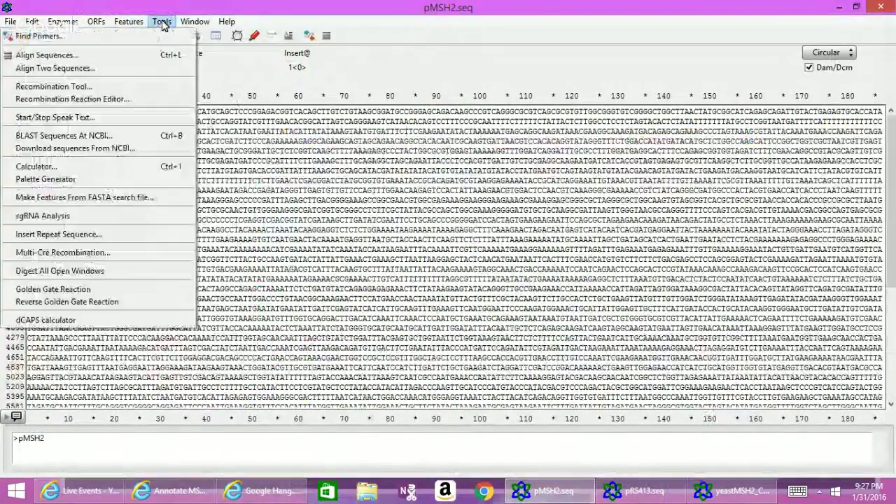
click(161, 69)
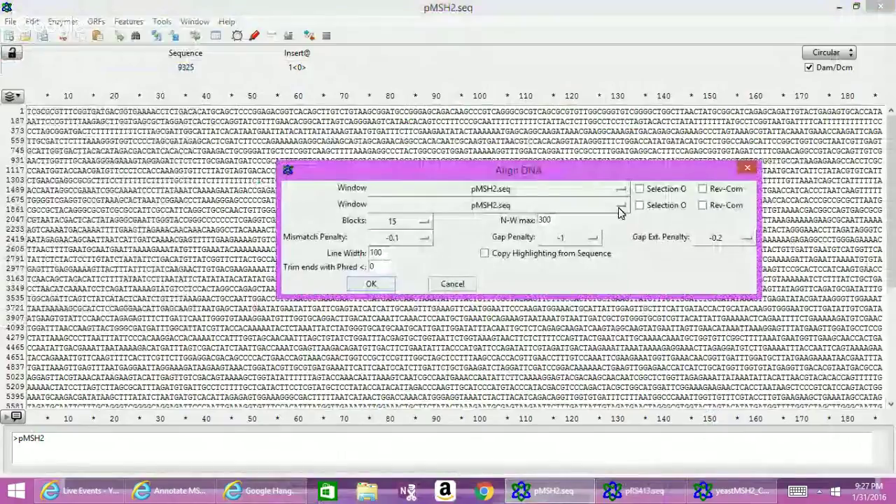
click(618, 209)
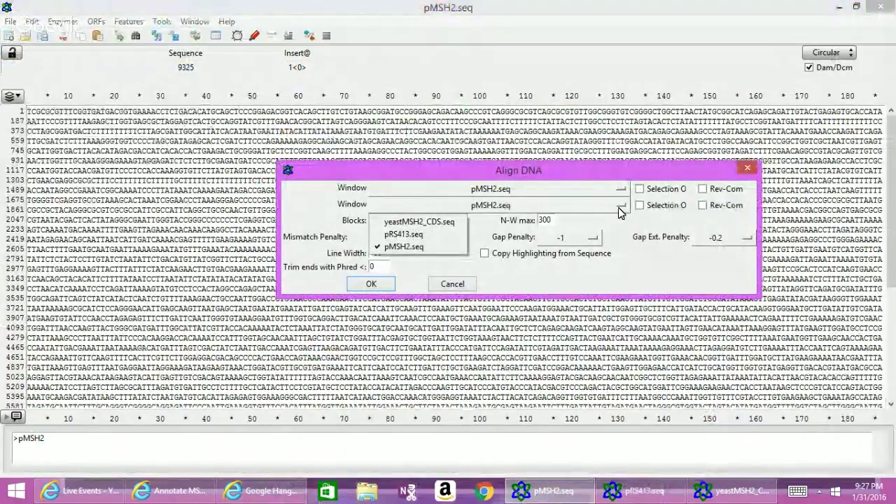
click(449, 224)
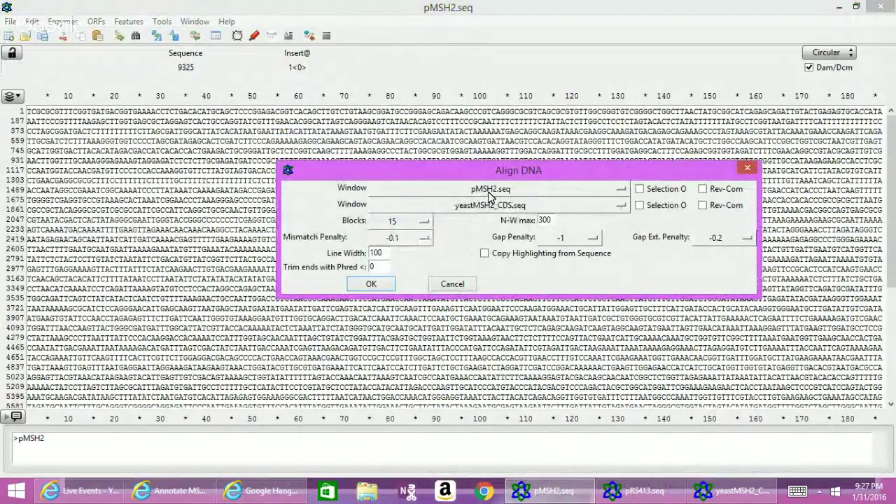
click(373, 285)
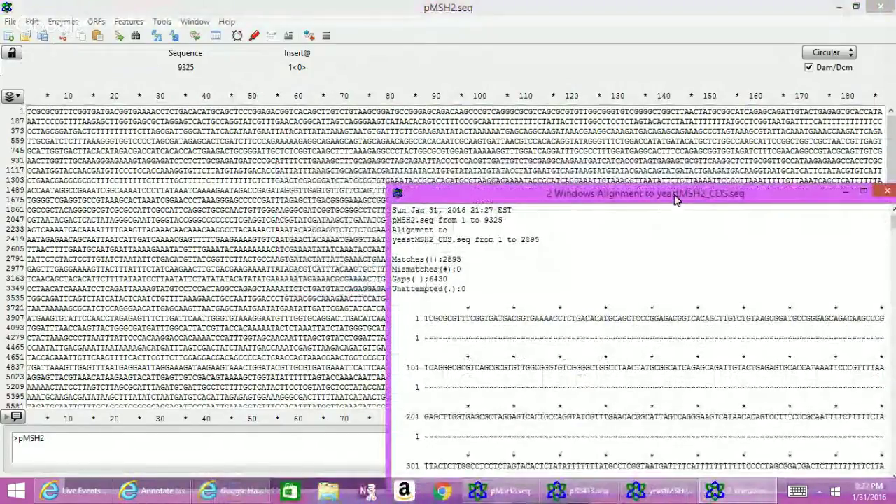
drag(674, 200, 626, 77)
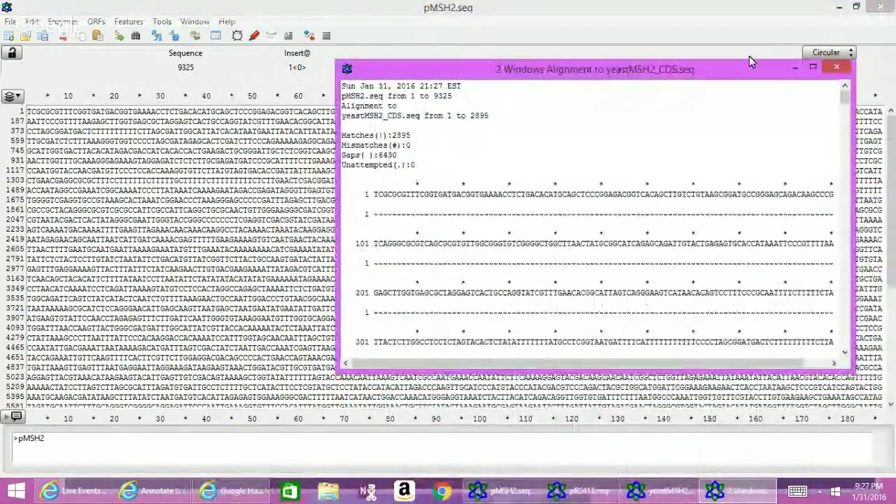
click(812, 68)
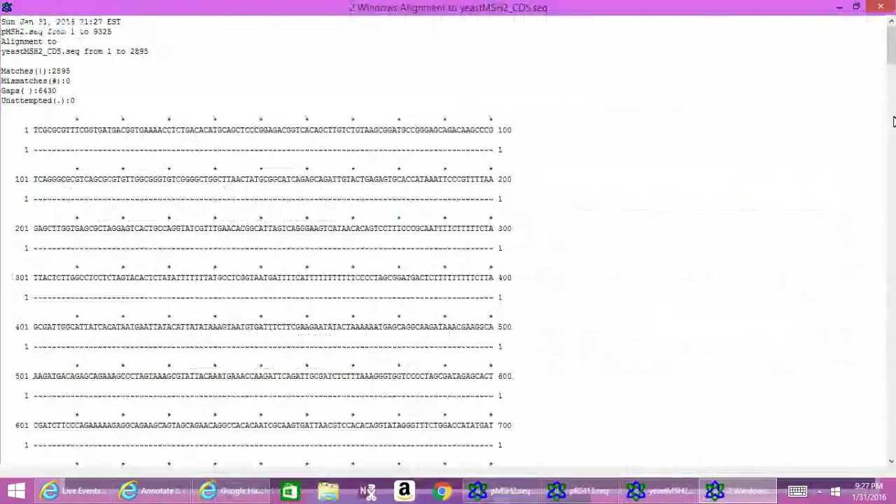
Examine the alignment for where the yeast MSH2 coding sequence starts and ends in pMSH2 and for any gaps within it
drag(893, 63, 894, 221)
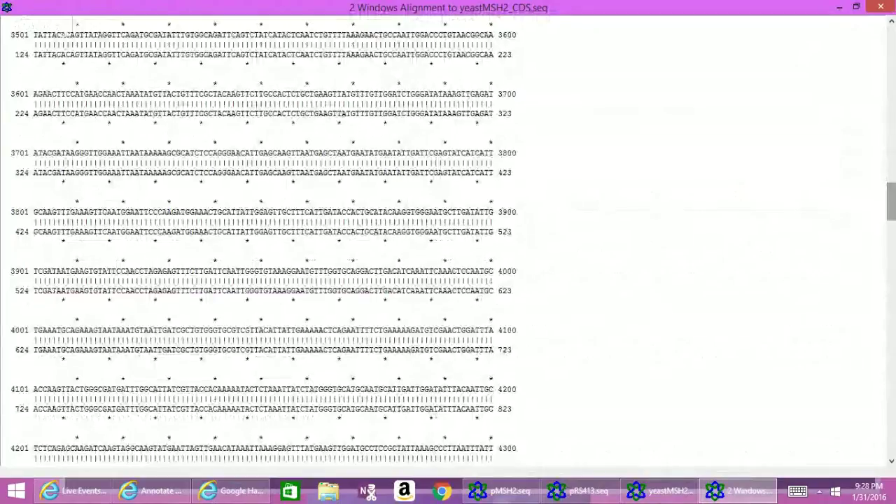
drag(895, 221, 895, 195)
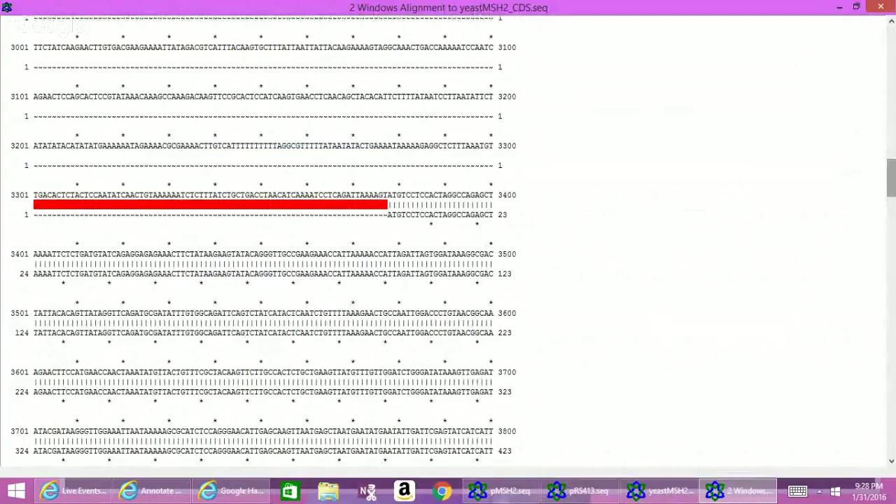
scroll(448, 238, down, 5)
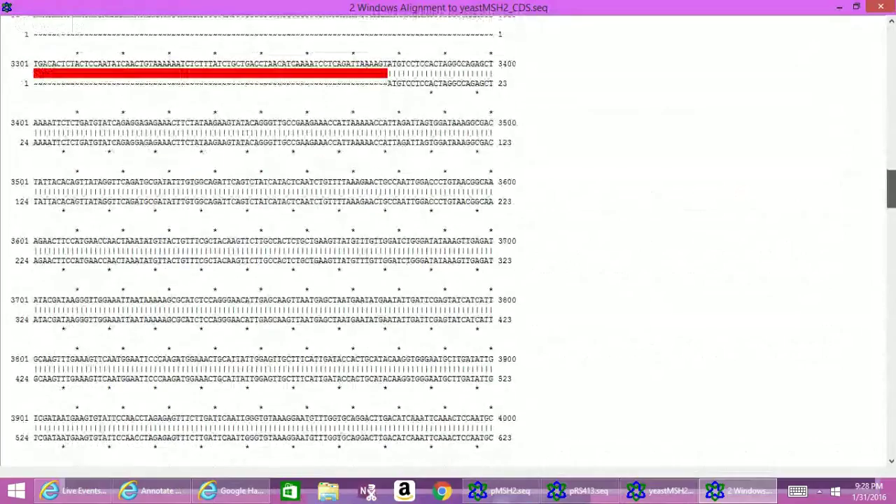
scroll(448, 238, down, 20)
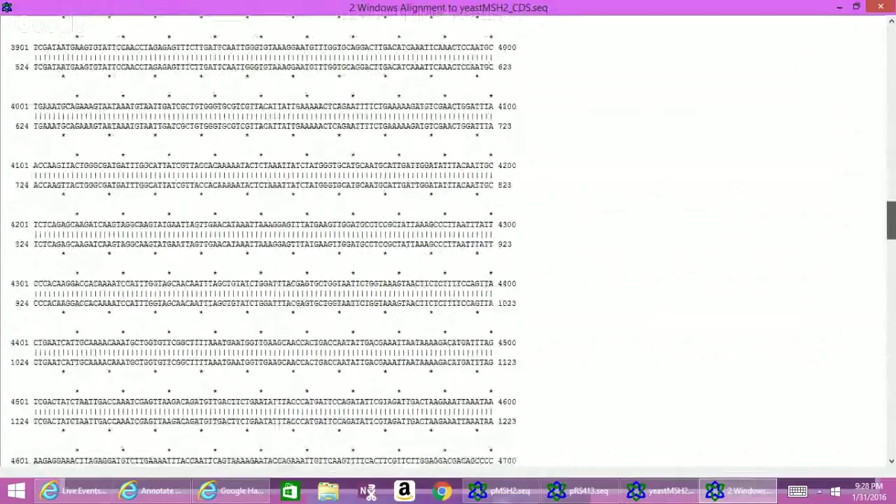
scroll(448, 238, up, 4)
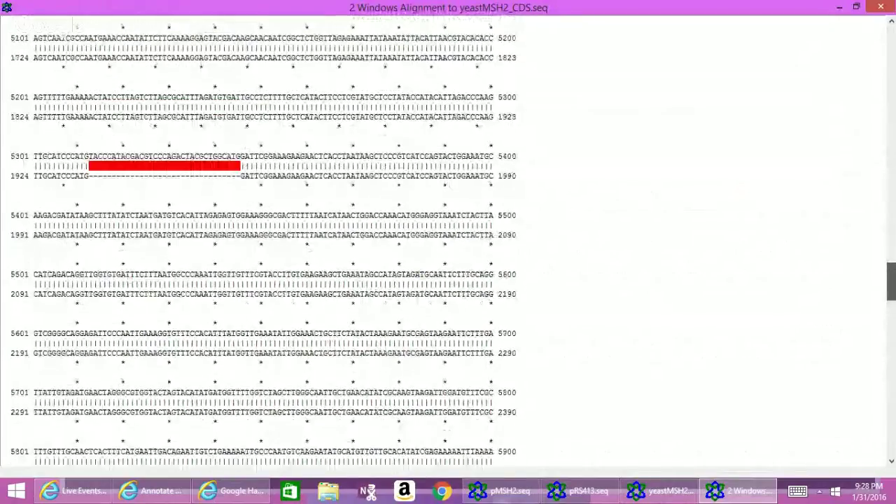
scroll(448, 239, up, 1)
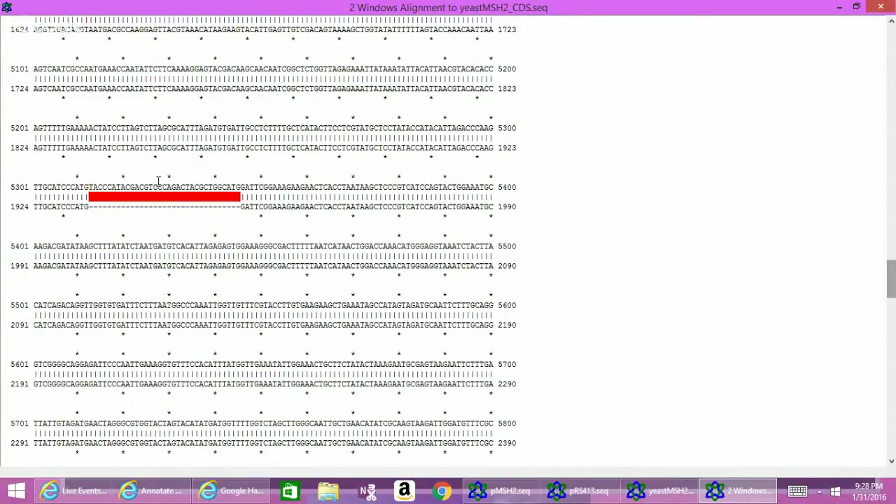
scroll(448, 246, down, 7)
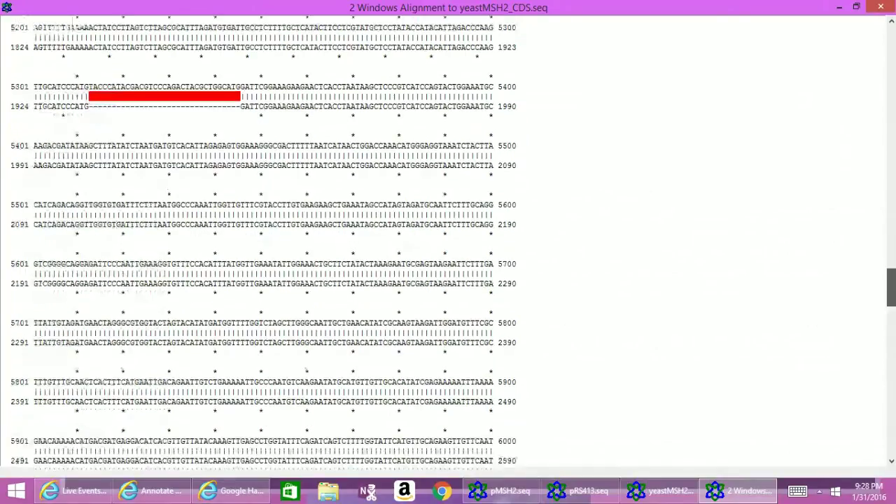
scroll(592, 271, down, 2)
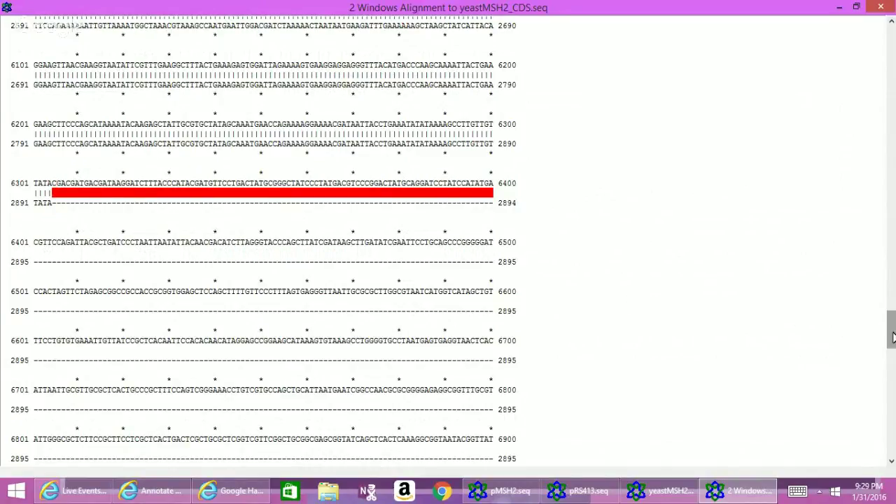
drag(893, 338, 892, 42)
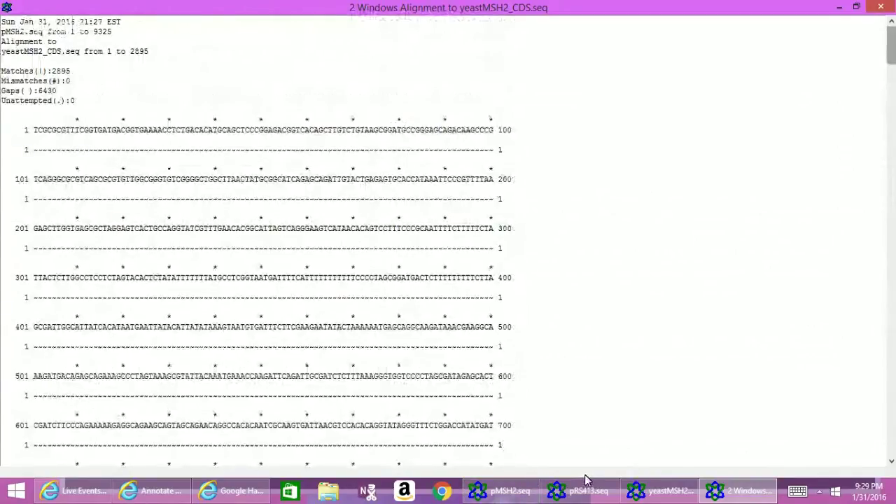
Select bases 3378 to 6302 in the pMSH2.seq sequence
click(513, 490)
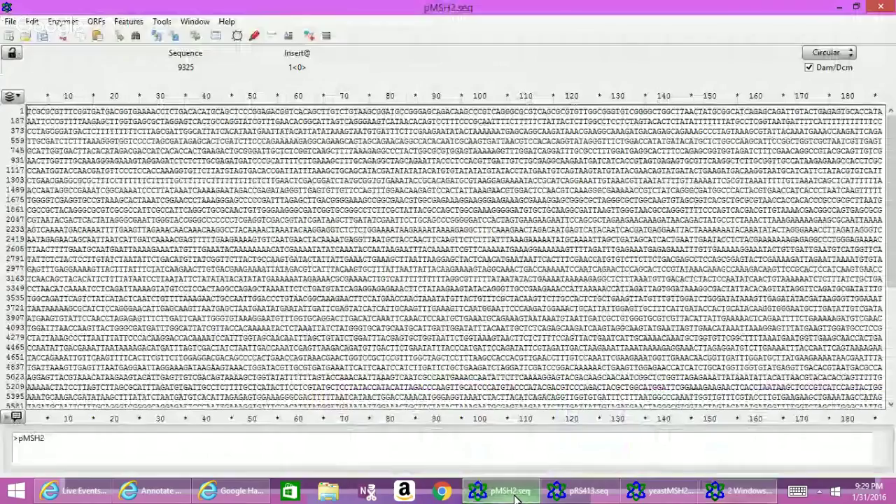
click(68, 23)
mouse_move(32, 24)
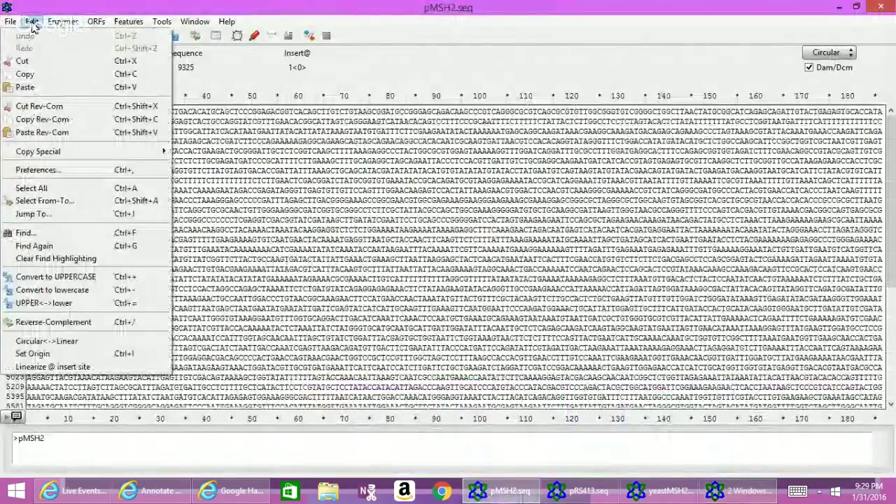
click(84, 204)
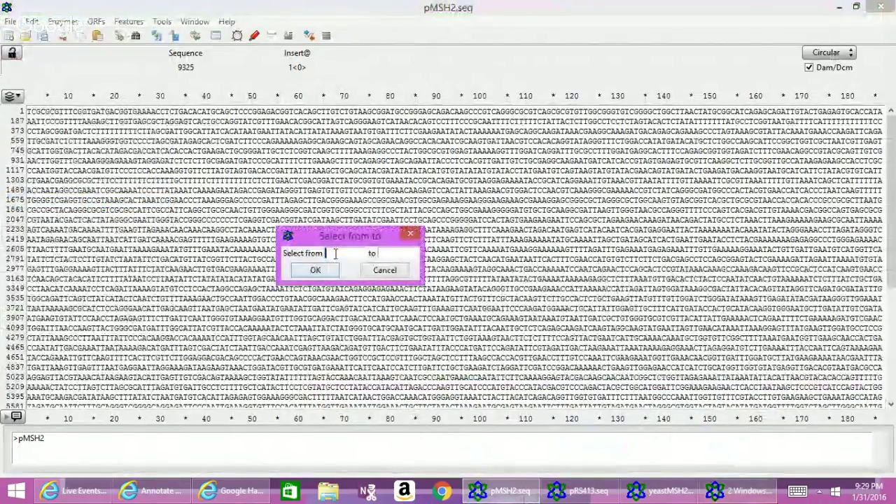
text(3378)
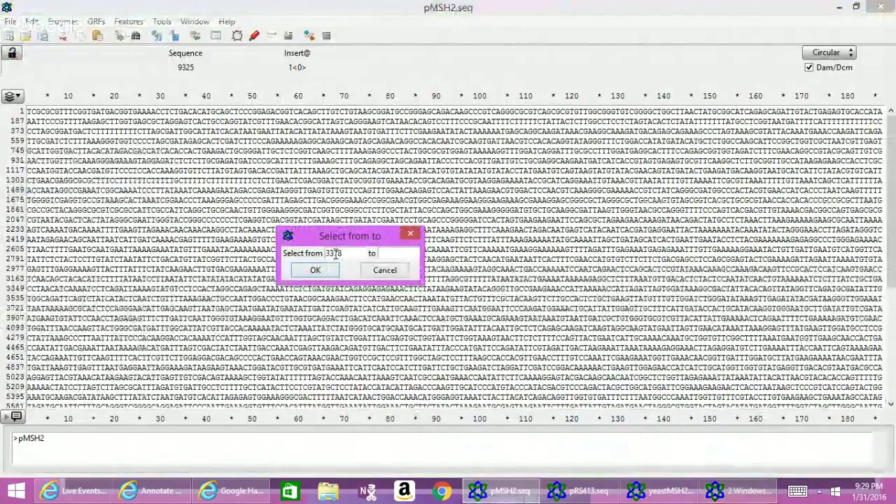
click(411, 252)
text(6302)
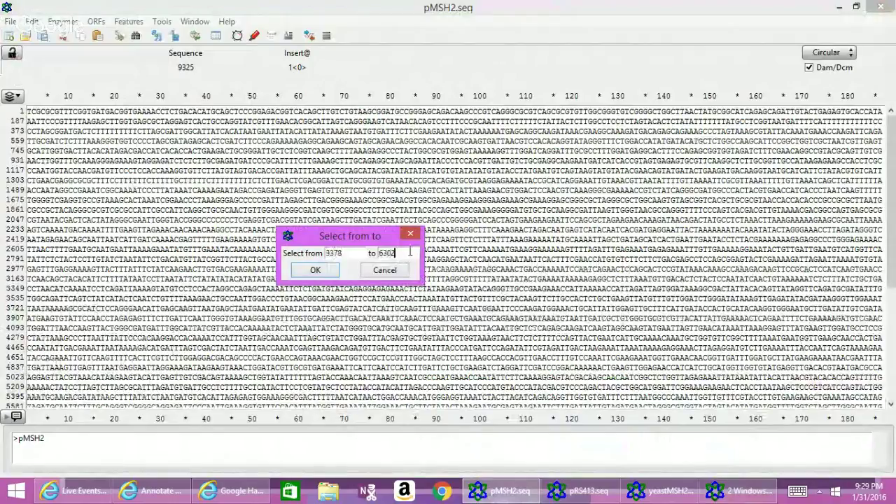
click(315, 273)
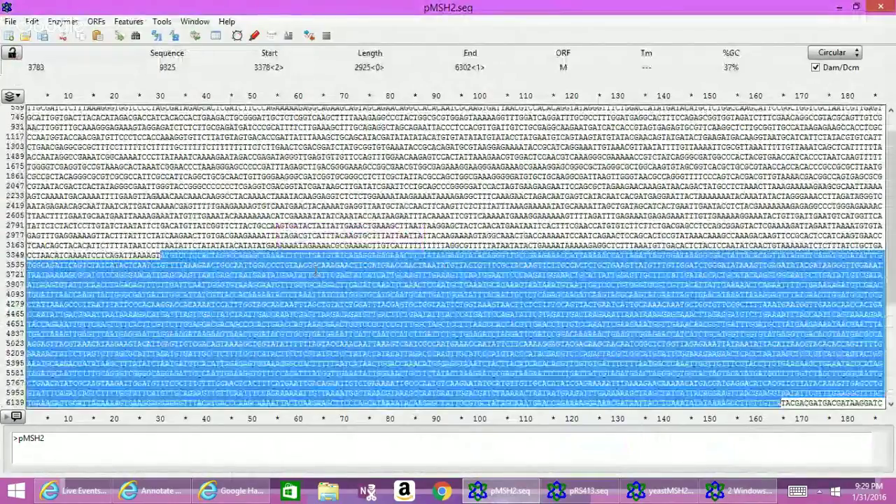
Start a new feature from the selected bases and name it MSH@
click(128, 22)
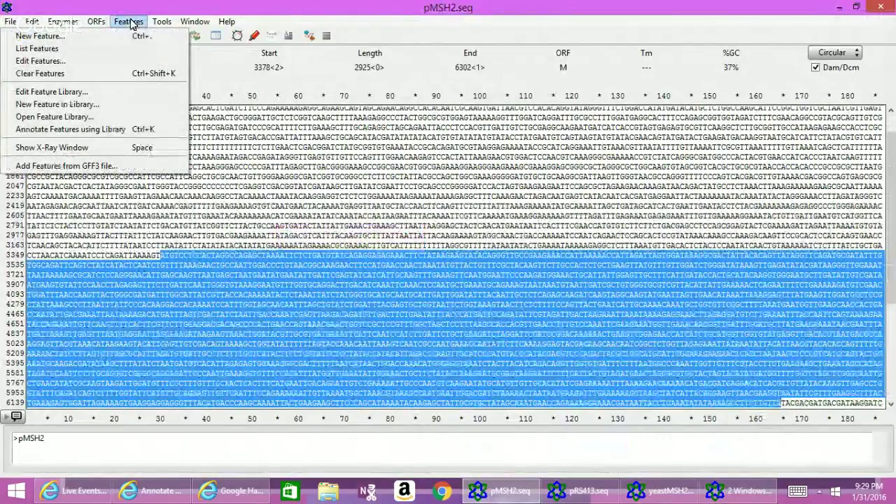
mouse_move(159, 27)
mouse_move(129, 22)
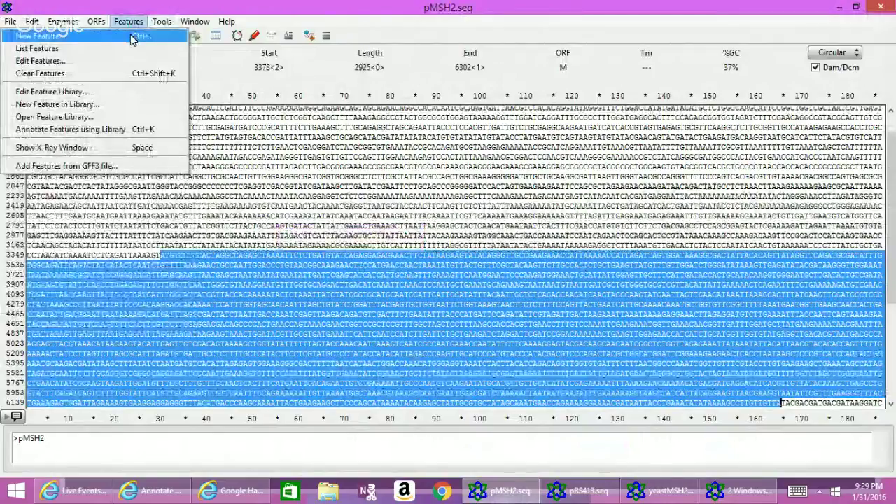
click(133, 38)
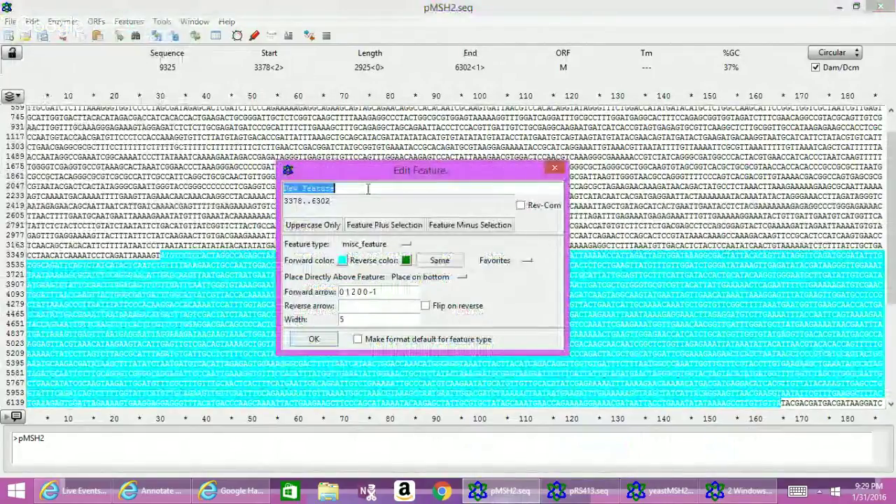
key(BackSpace)
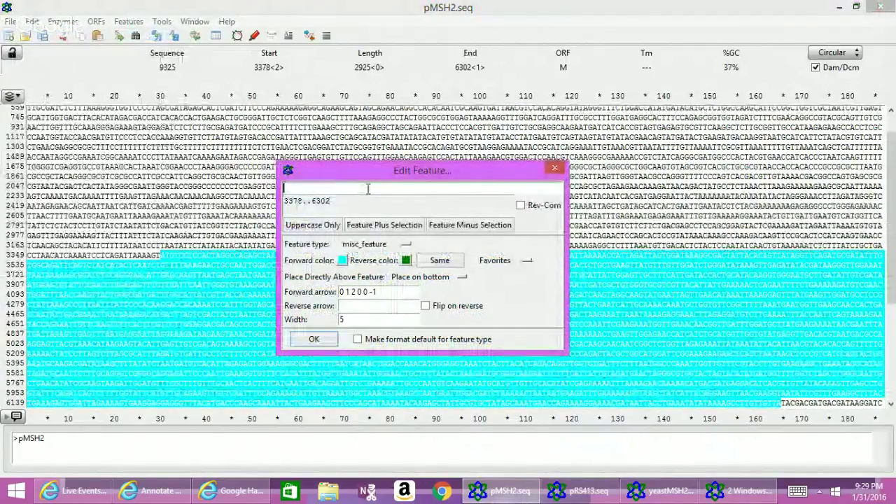
text(M)
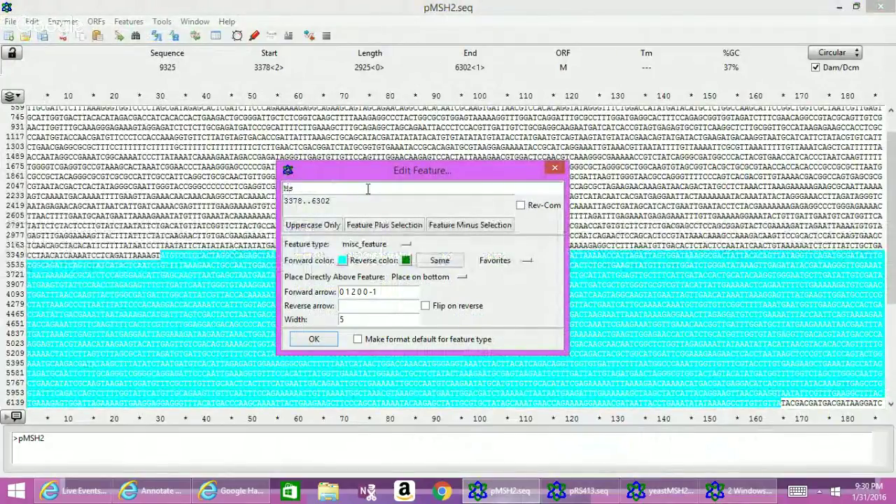
text(SH2)
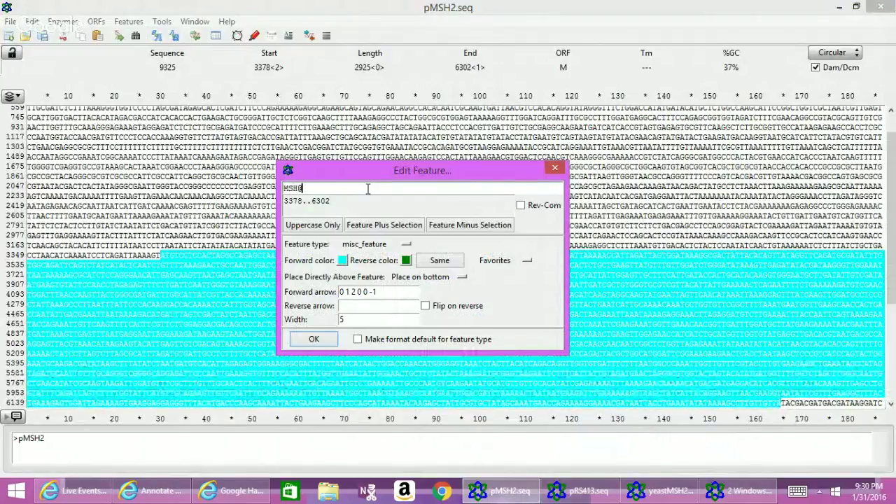
Set the new feature's type to CDS from the Genes category
click(406, 246)
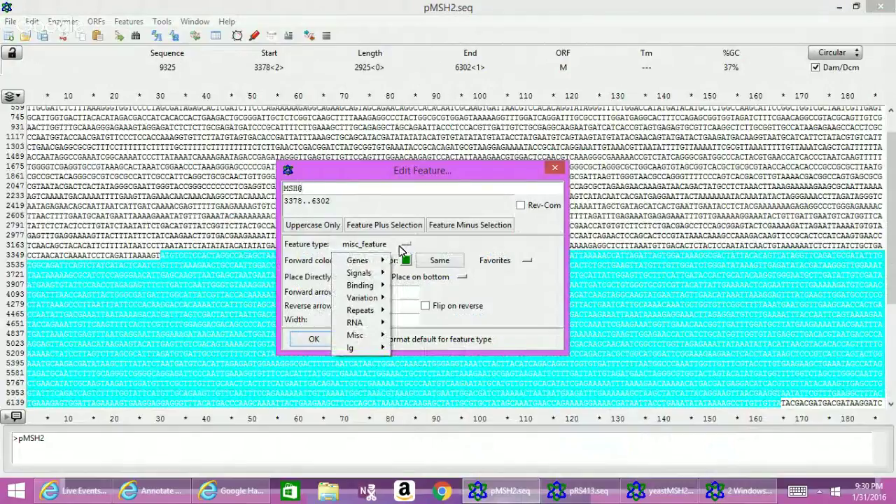
mouse_move(384, 266)
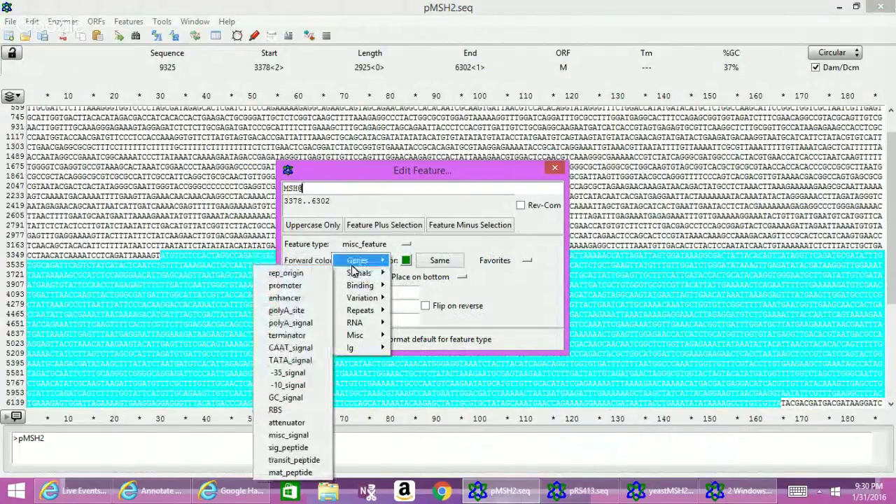
mouse_move(357, 260)
click(241, 271)
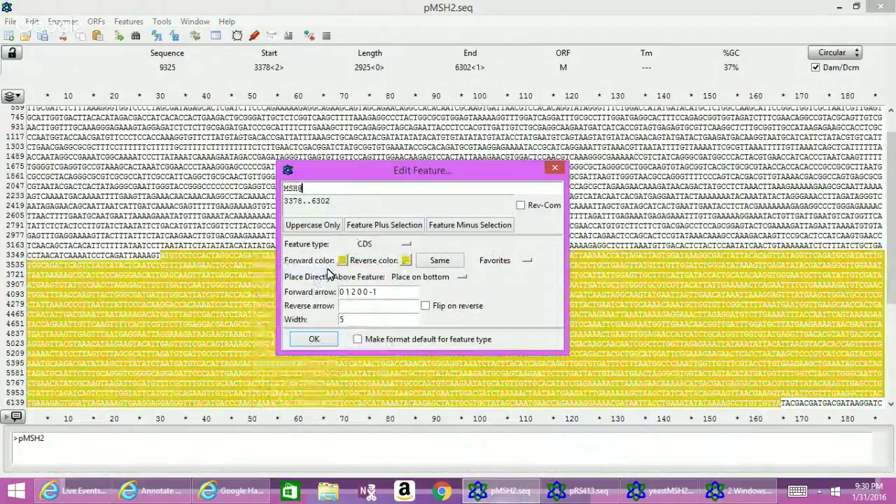
Set the new feature's forward color to purple with hue 190, saturation 124 and luminosity 127
click(341, 263)
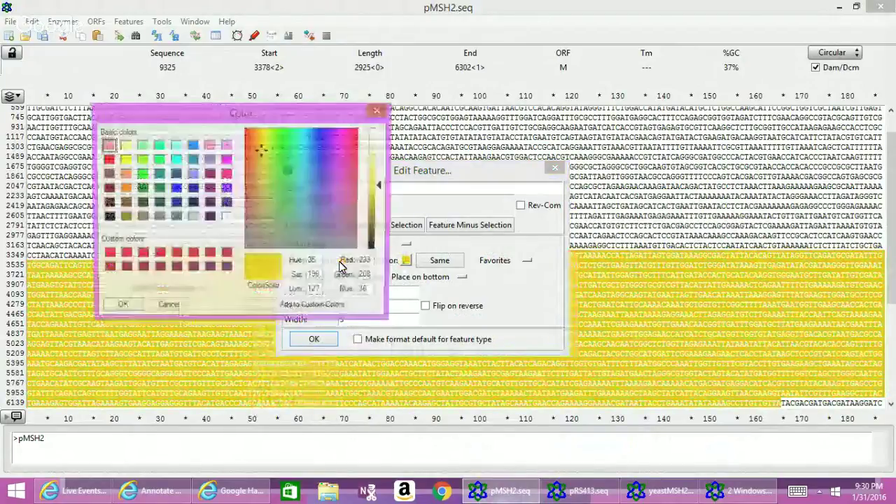
click(304, 159)
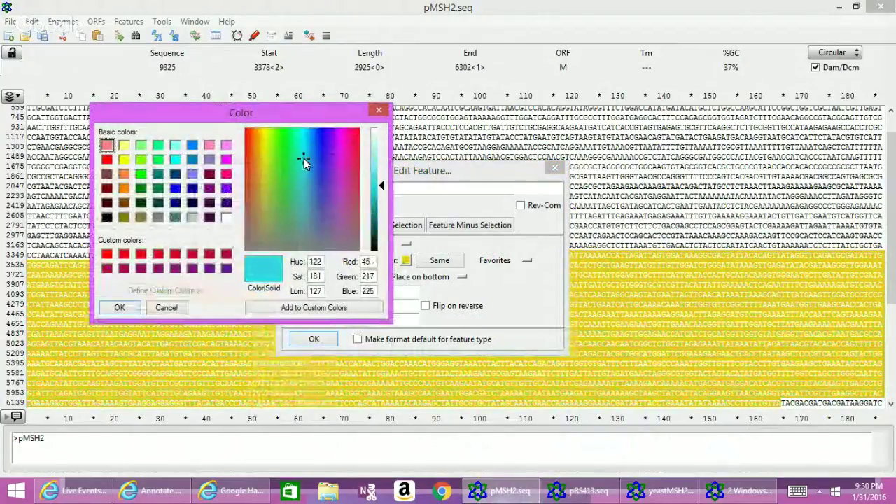
click(336, 187)
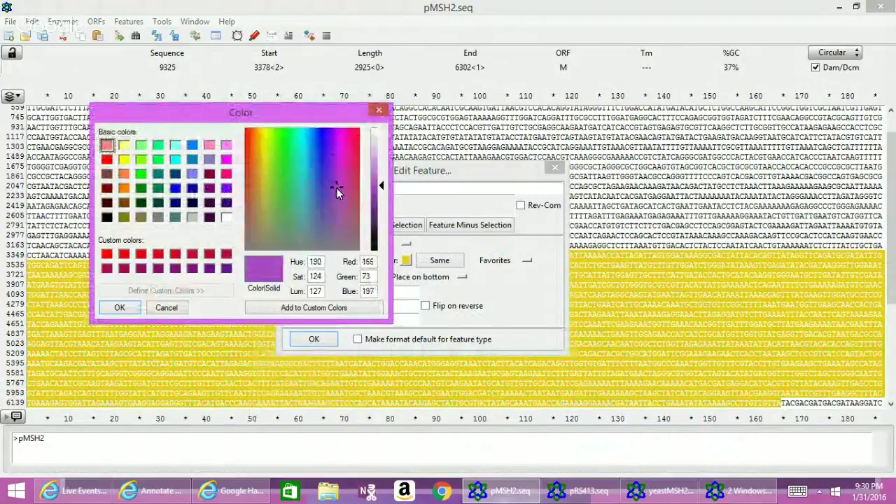
click(119, 308)
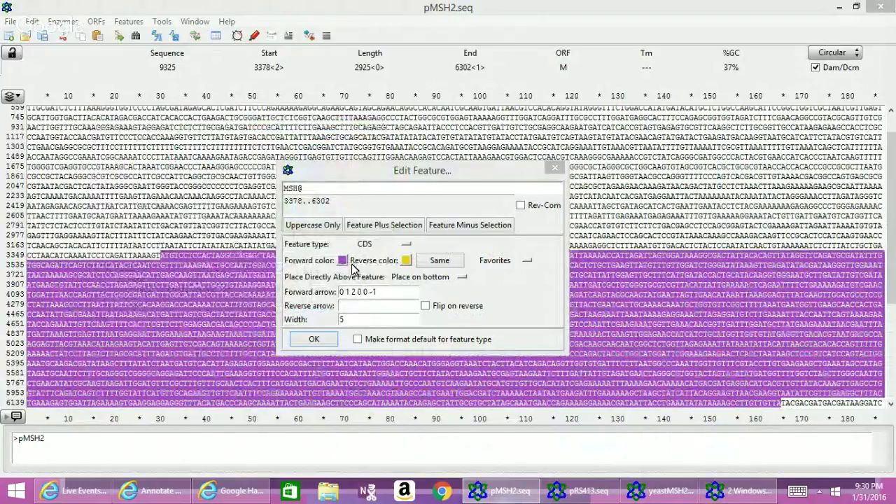
Correct the feature's name to MSH2, save the feature and clear the sequence selection
click(337, 195)
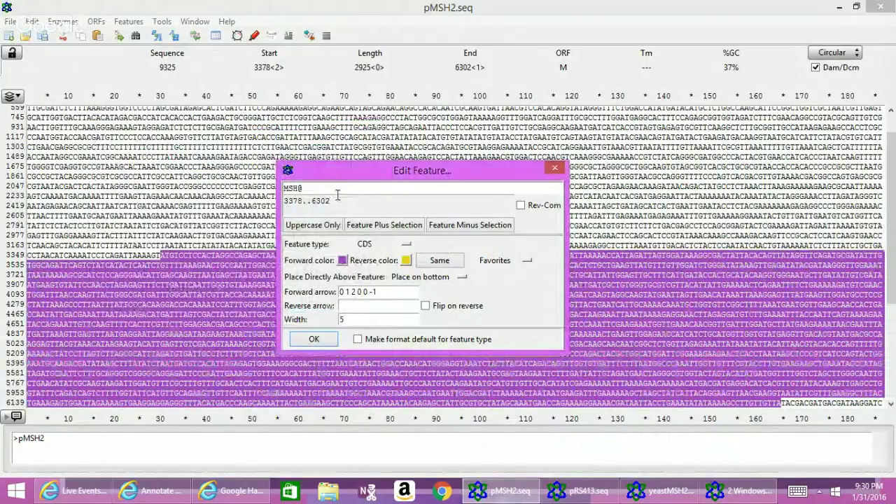
click(323, 191)
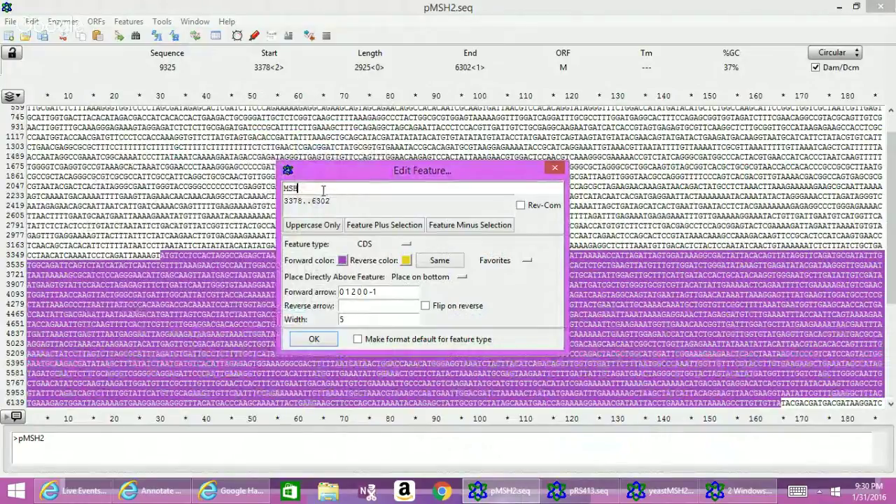
text(2)
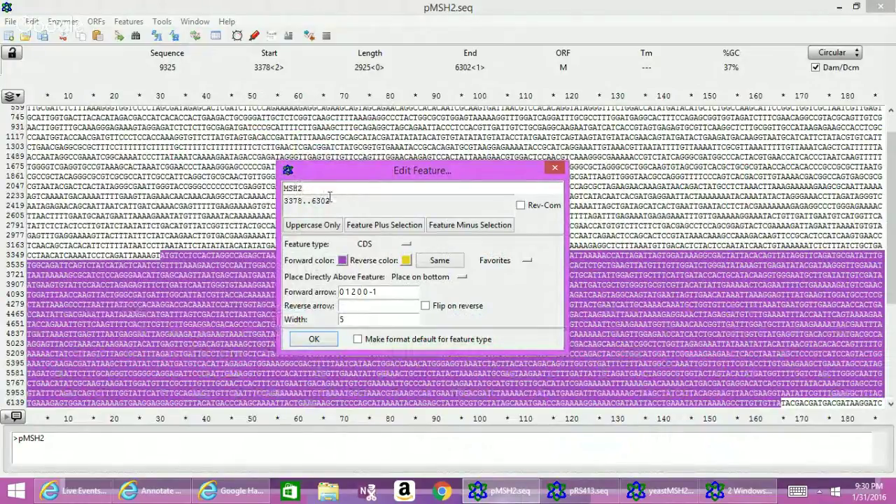
click(317, 340)
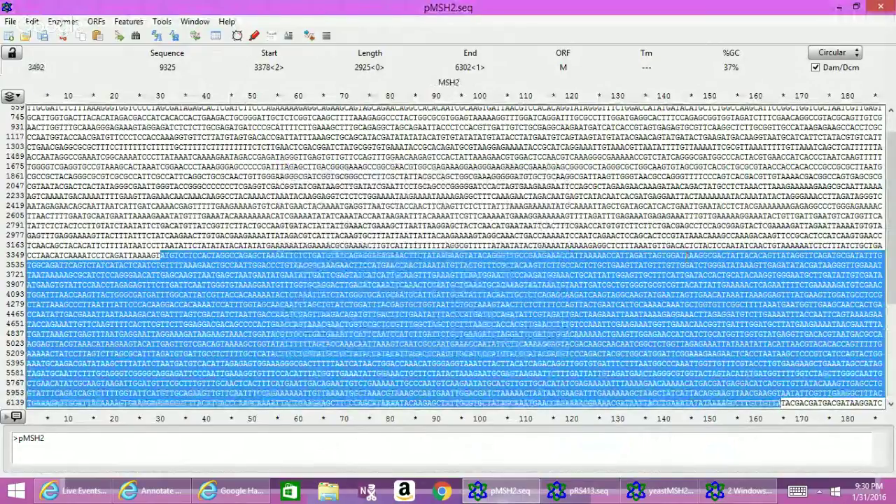
click(664, 288)
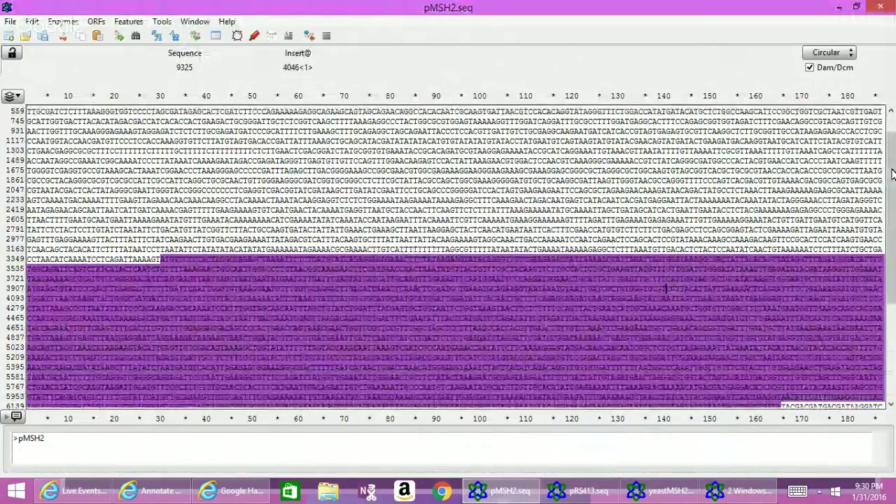
Annotate the remaining features of pMSH2.seq using the feature library and look over the whole sequence
drag(893, 175, 893, 245)
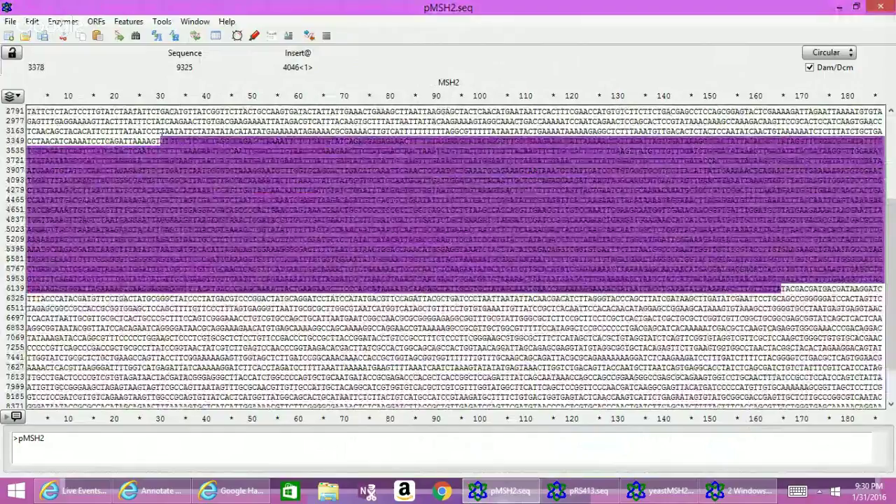
click(164, 21)
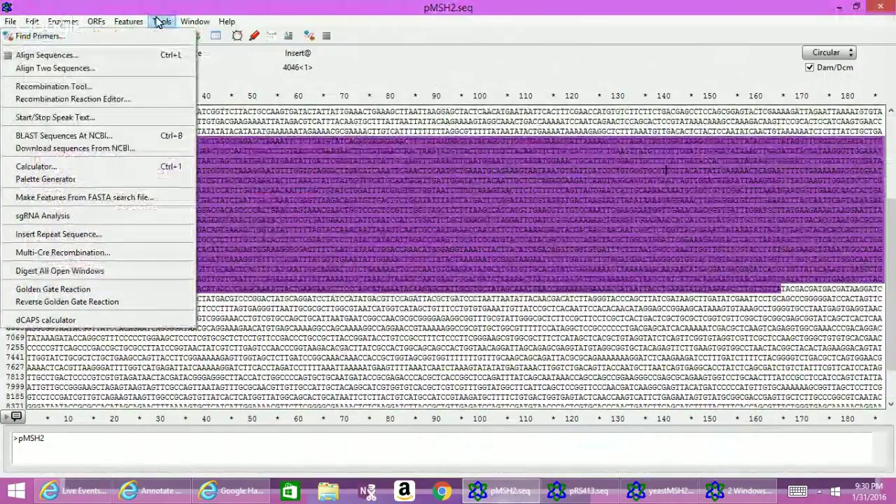
mouse_move(131, 21)
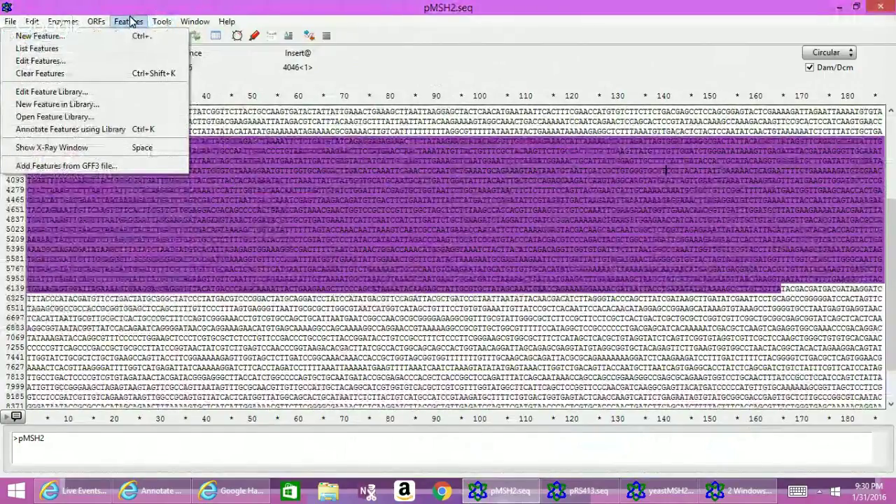
click(127, 135)
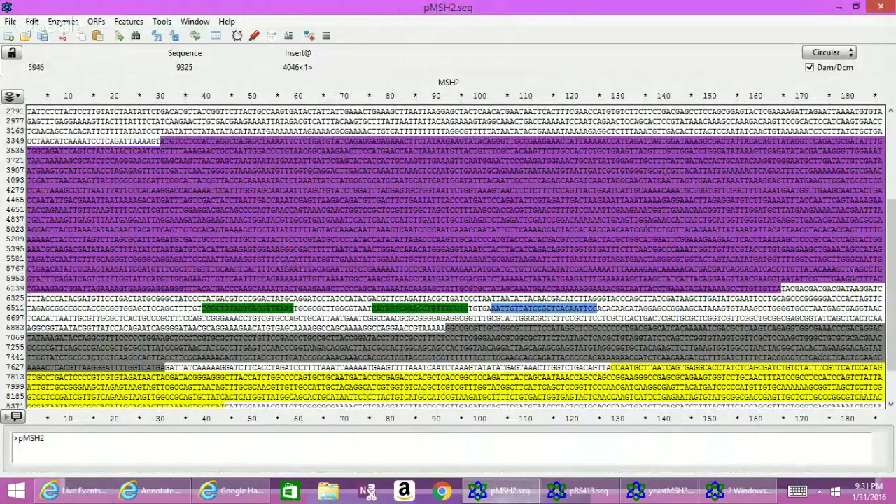
drag(893, 239, 895, 143)
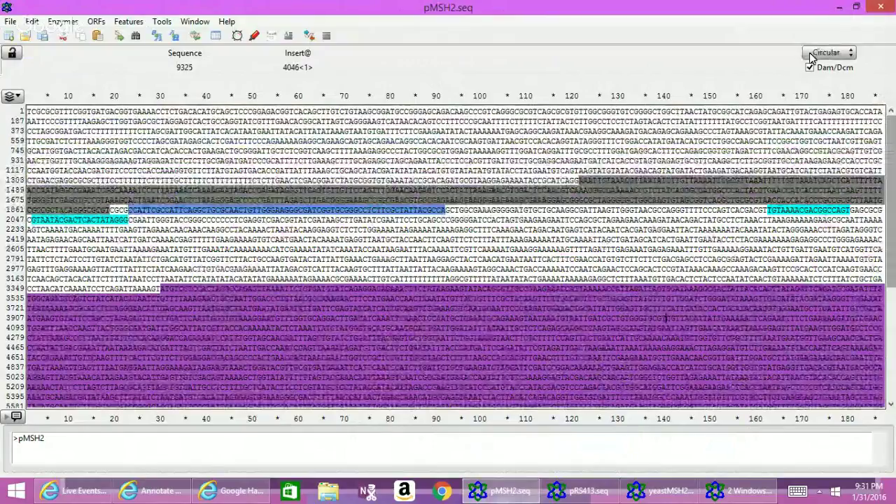
Generate the graphic map of pMSH2.seq, inspect the annotated features on it and close the map
click(833, 55)
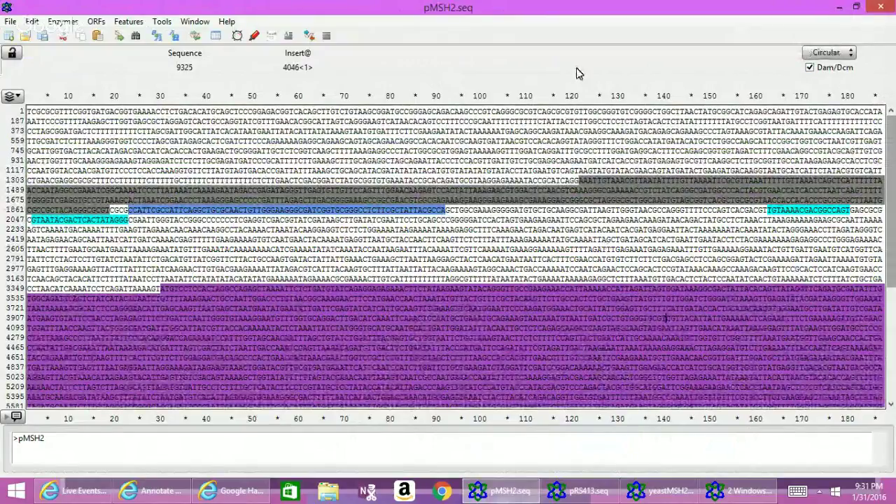
click(161, 21)
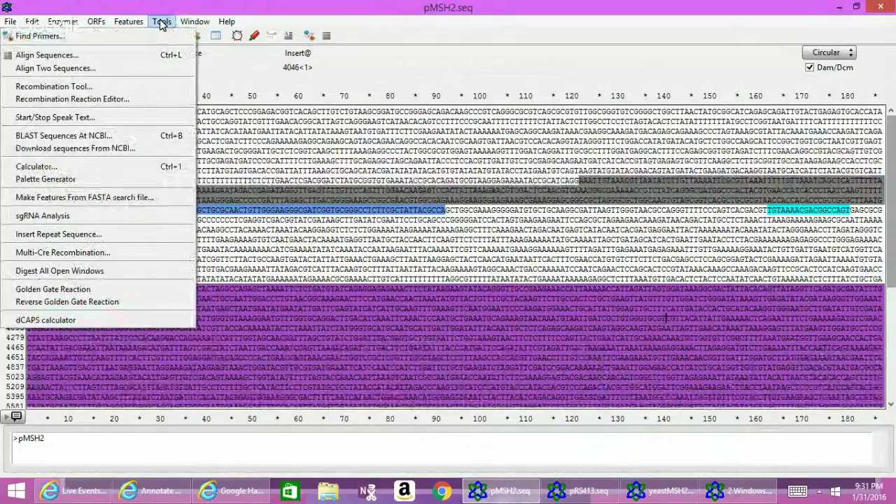
mouse_move(182, 21)
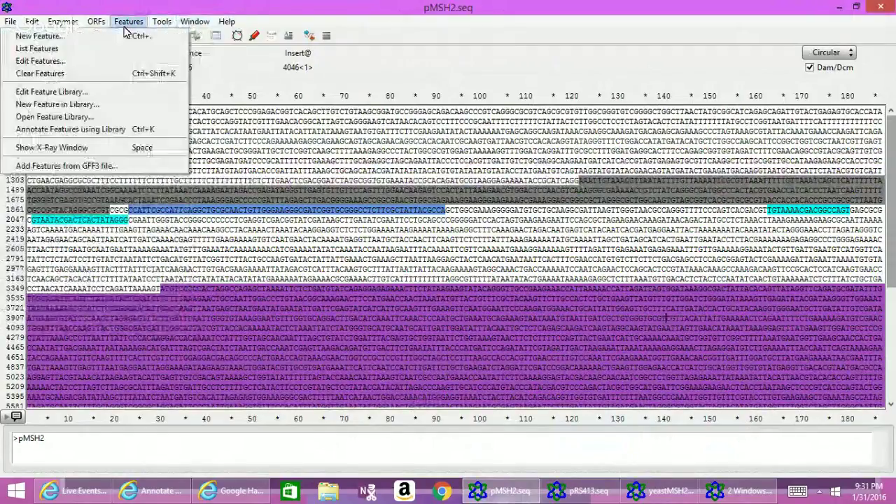
mouse_move(67, 25)
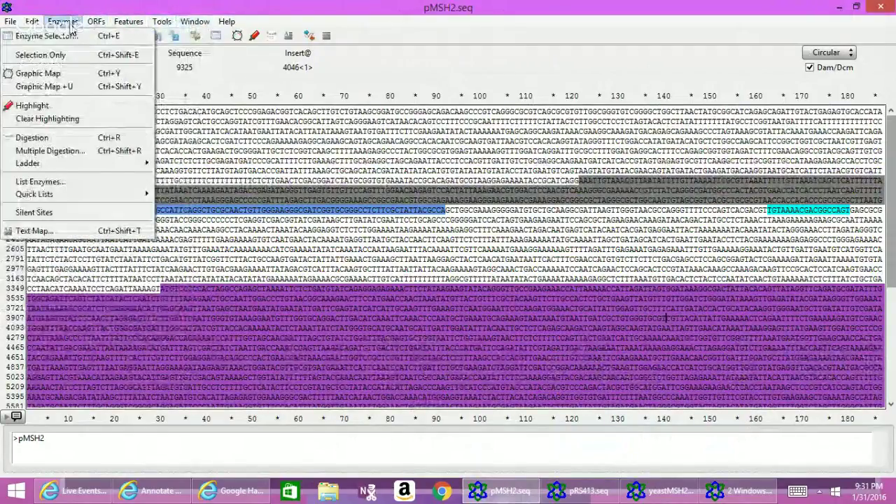
mouse_move(34, 25)
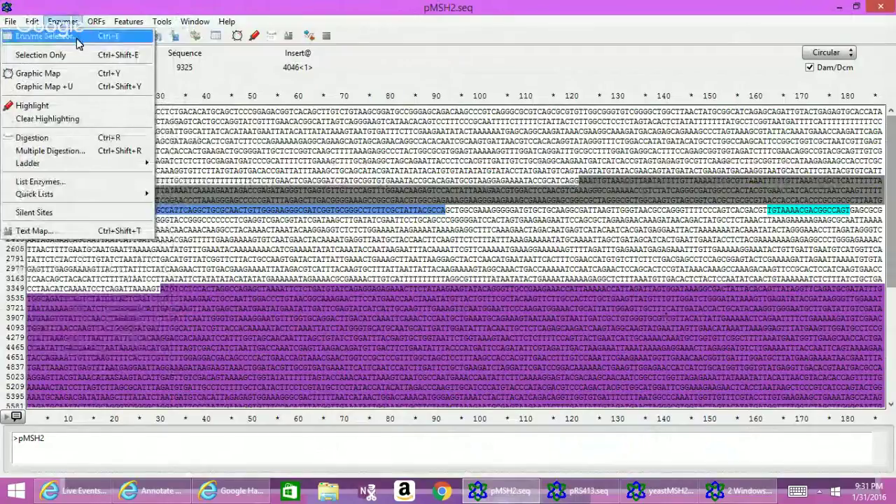
click(74, 75)
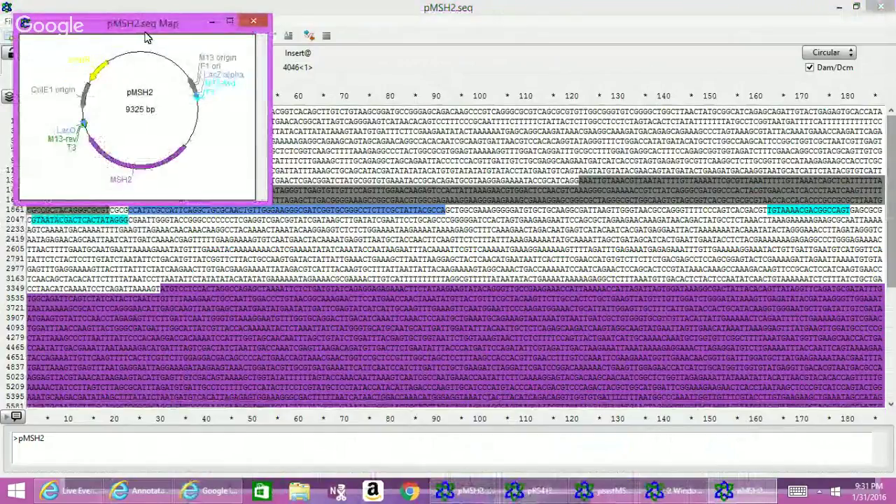
drag(146, 37, 356, 112)
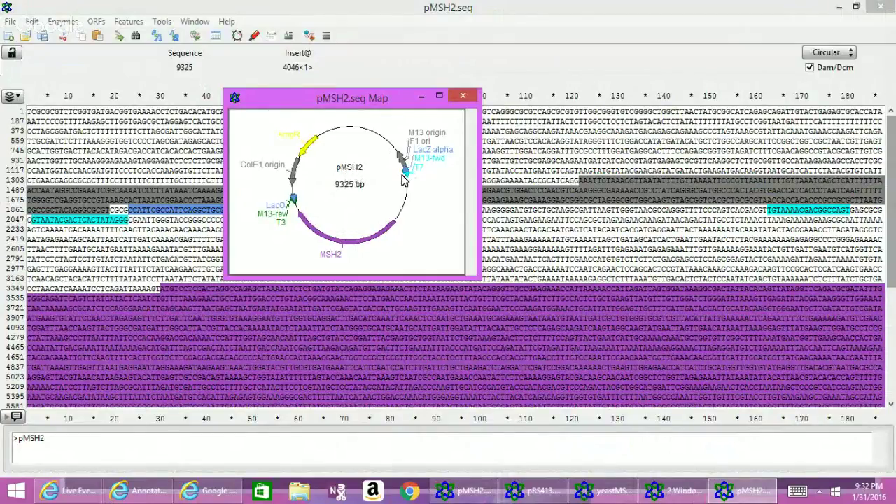
click(466, 100)
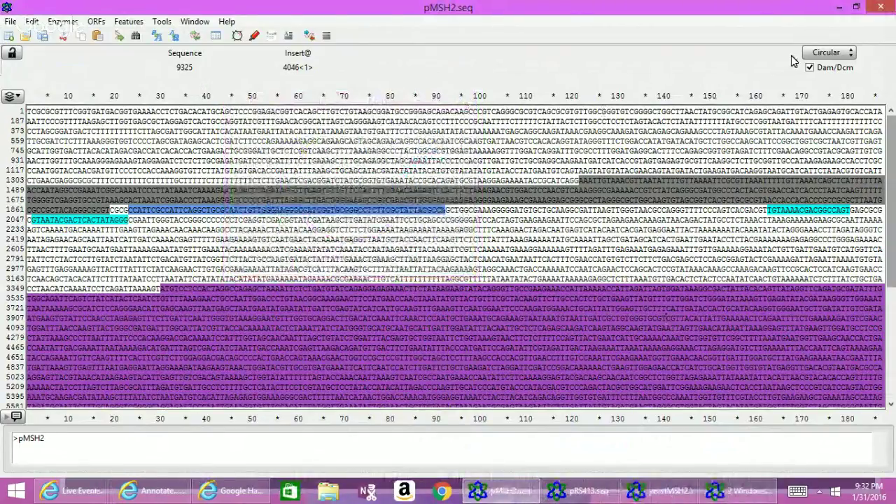
Close pMSH2.seq without saving the changes, and close its alignment to yeastMSH2_CDS.seq
click(881, 10)
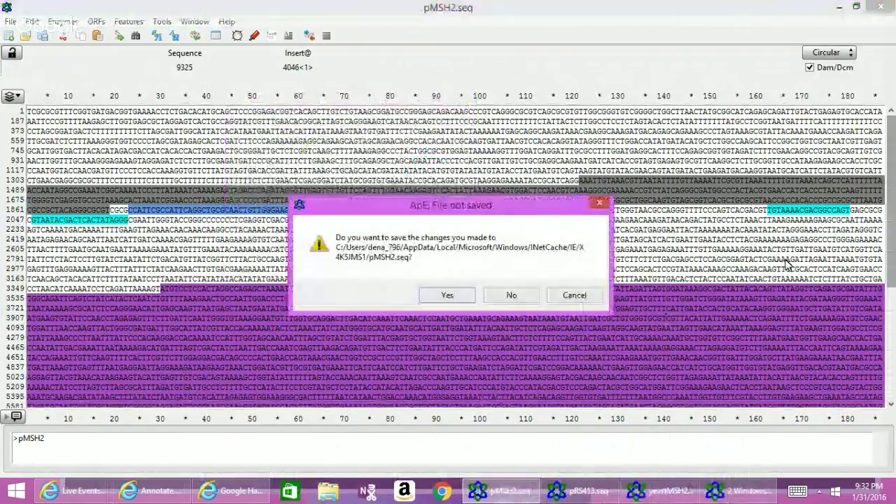
click(502, 302)
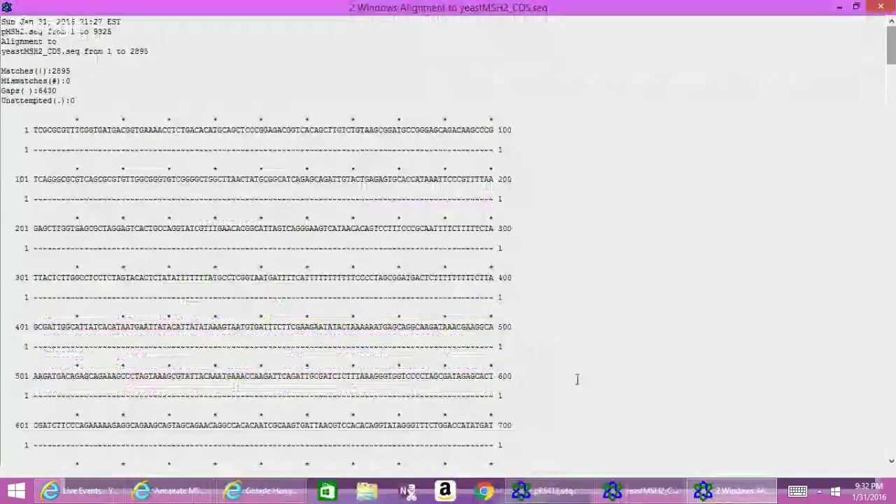
click(881, 8)
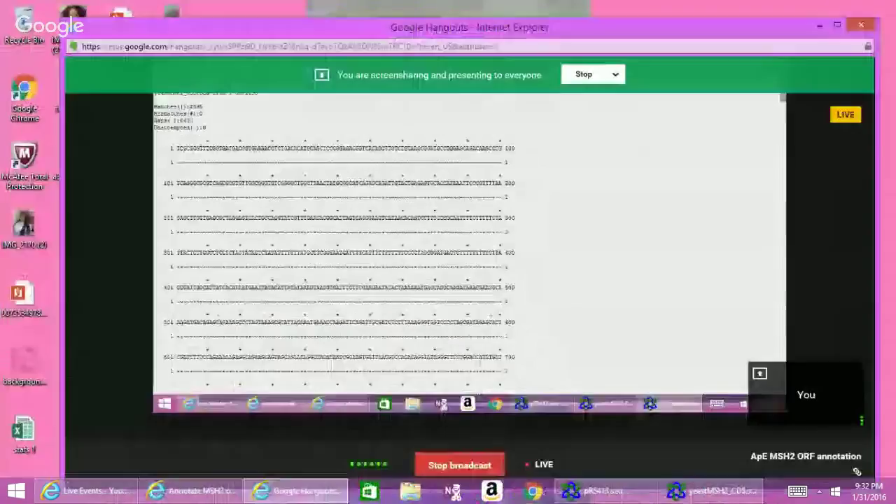
Bring up pRS413.seq and align it with yeastMSH2_CDS.seq as a two-sequence alignment with the default settings
click(592, 491)
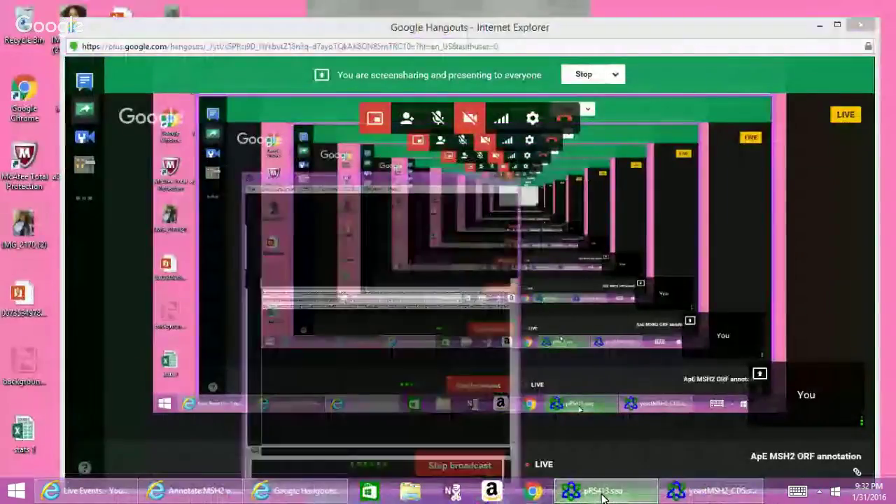
click(402, 21)
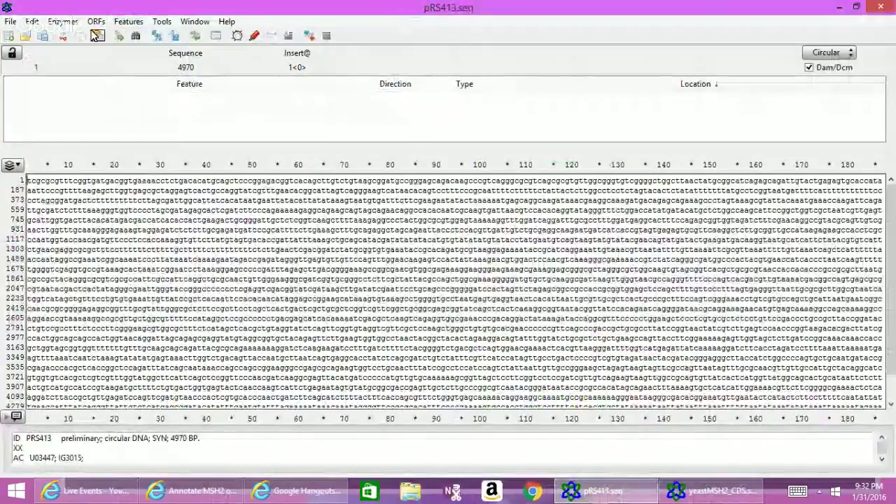
click(188, 21)
mouse_move(160, 22)
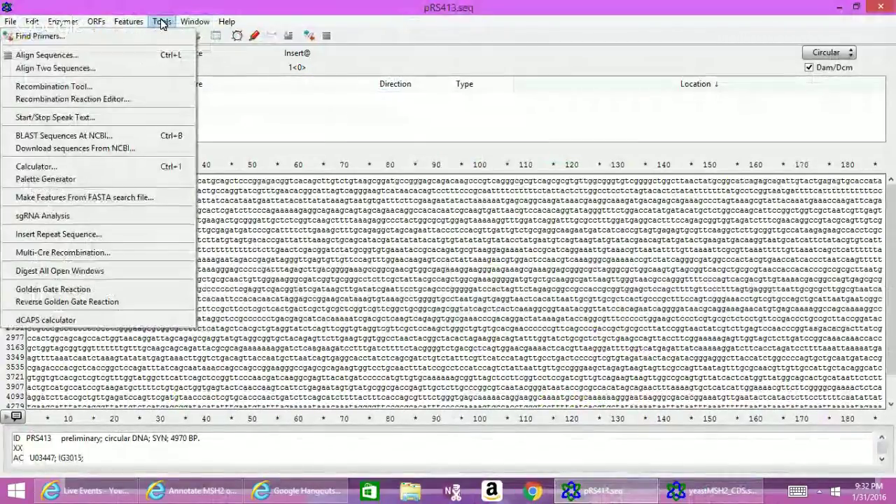
click(148, 68)
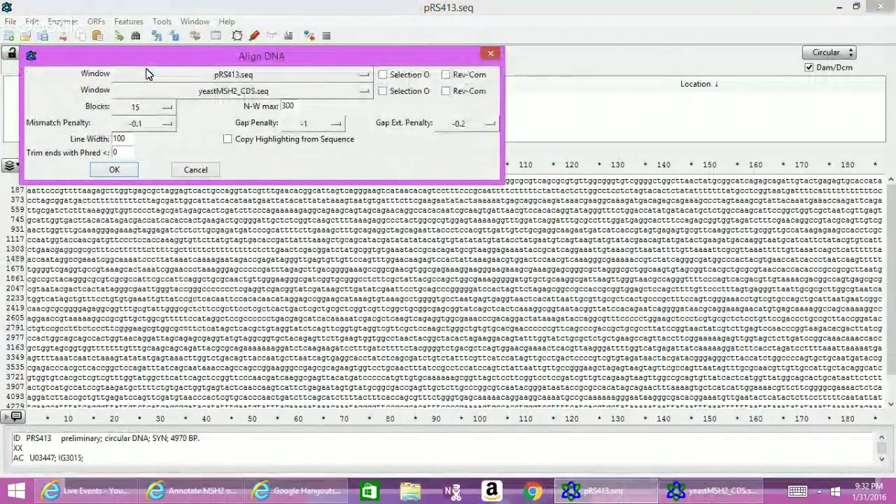
click(114, 170)
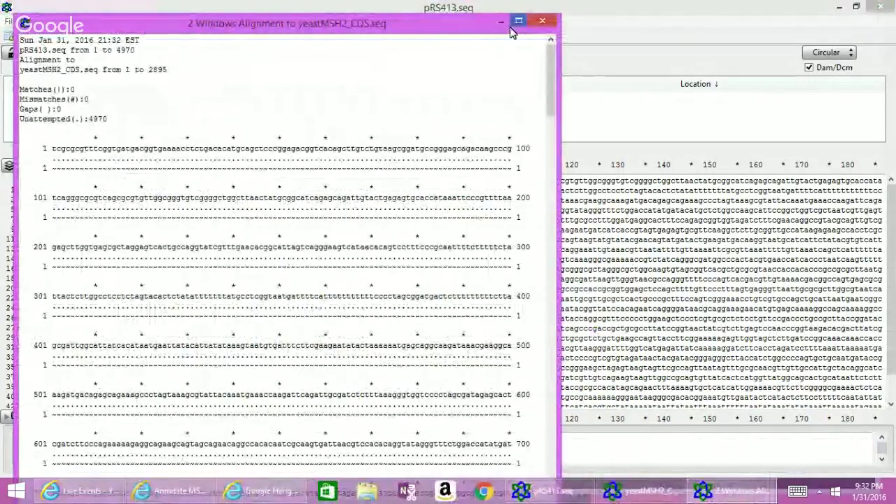
Examine the alignment of pRS413.seq to yeastMSH2_CDS.seq for matches, mismatches and gaps
drag(474, 29, 777, 15)
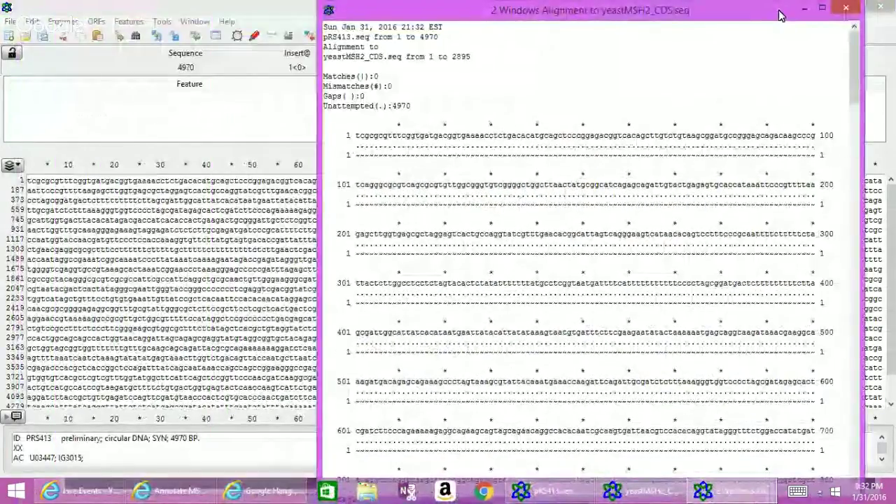
click(857, 115)
scroll(857, 112, up, 2)
drag(857, 112, 840, 54)
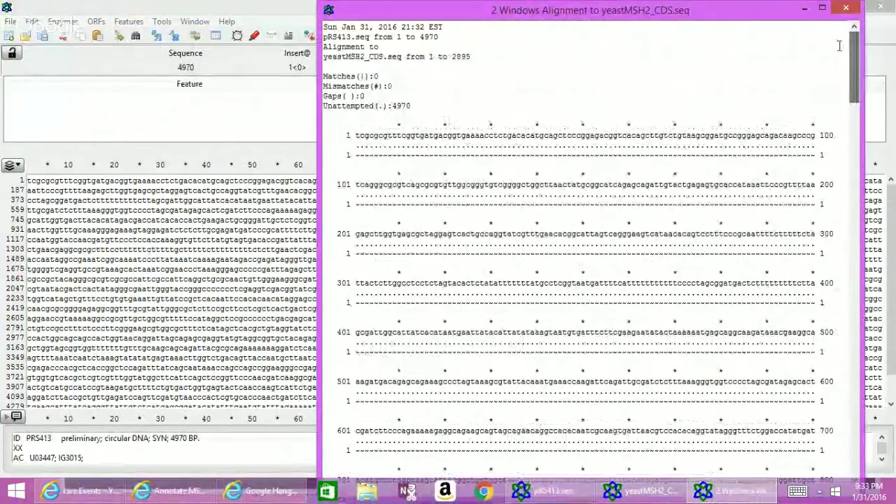
drag(702, 6, 702, 143)
click(195, 22)
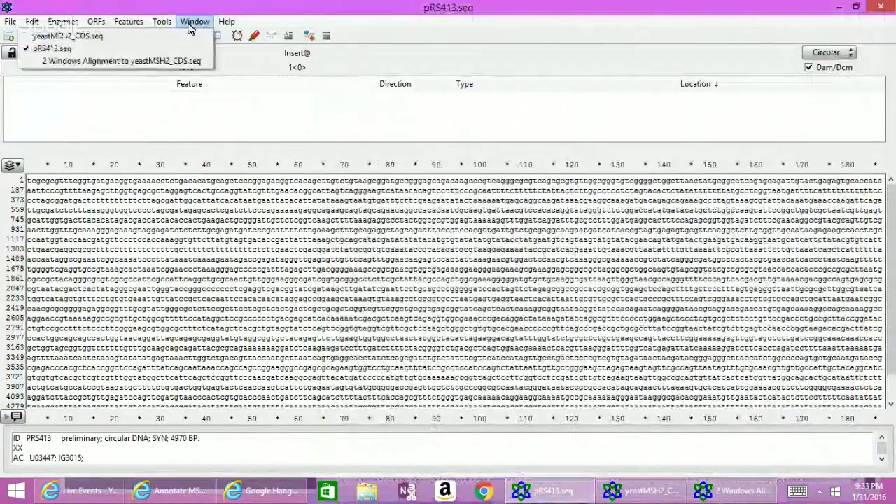
mouse_move(161, 23)
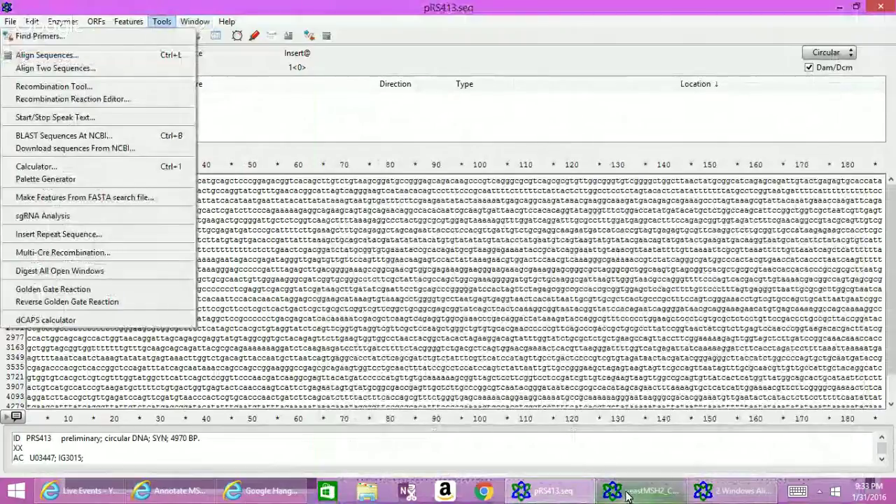
click(492, 66)
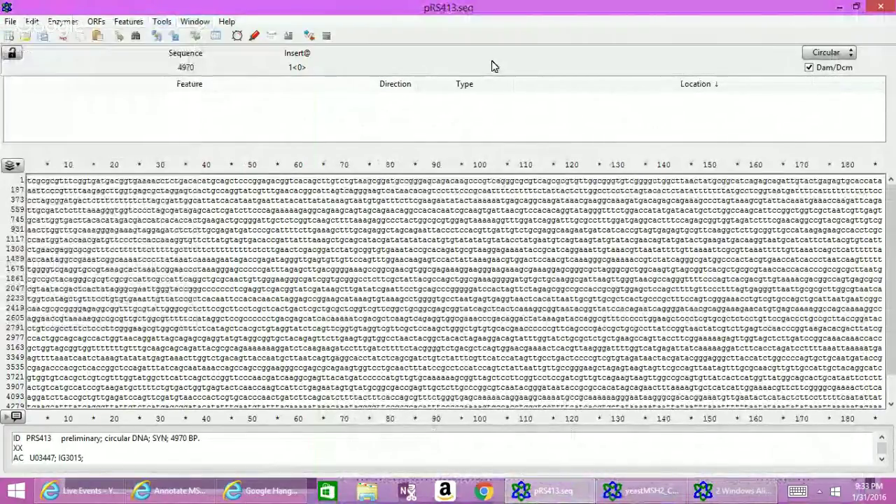
click(33, 22)
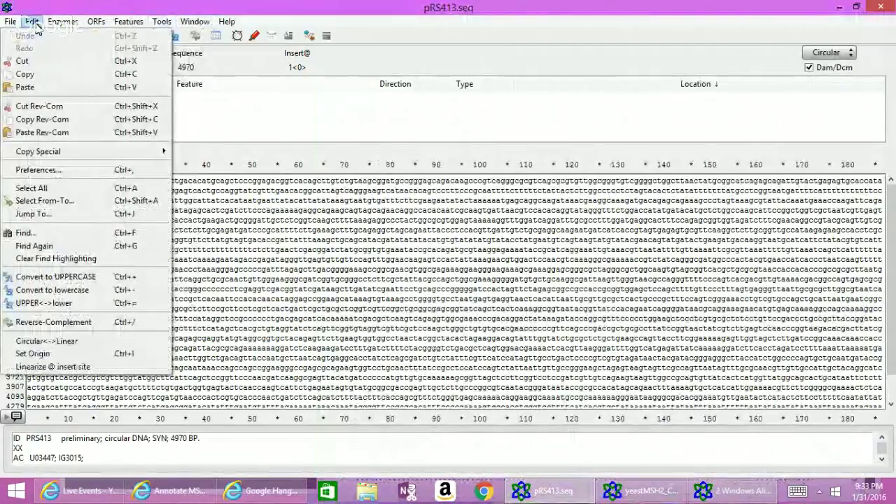
click(68, 201)
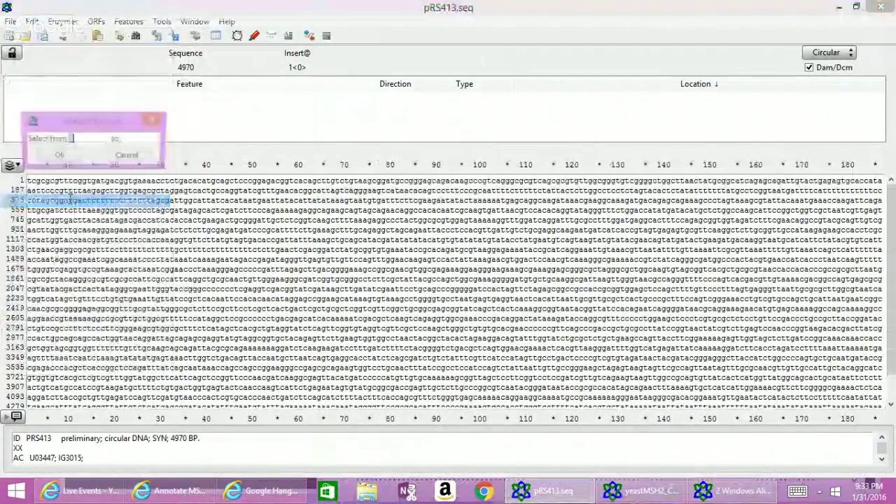
click(725, 498)
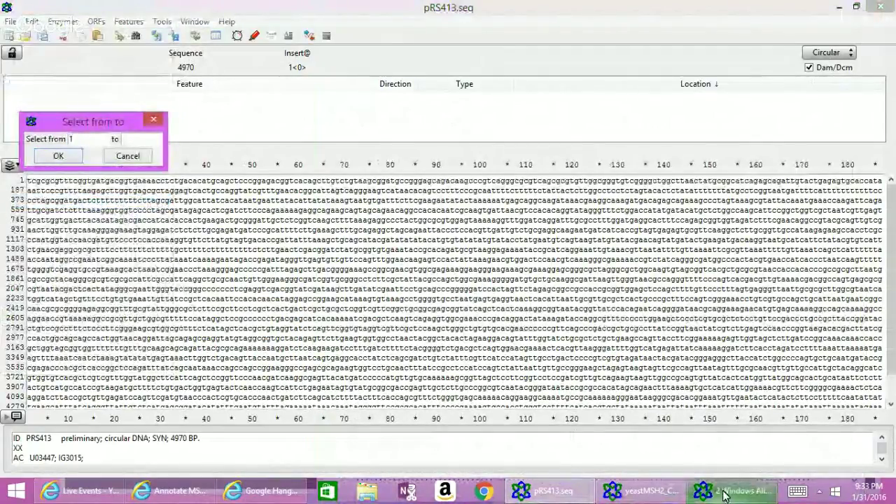
click(725, 498)
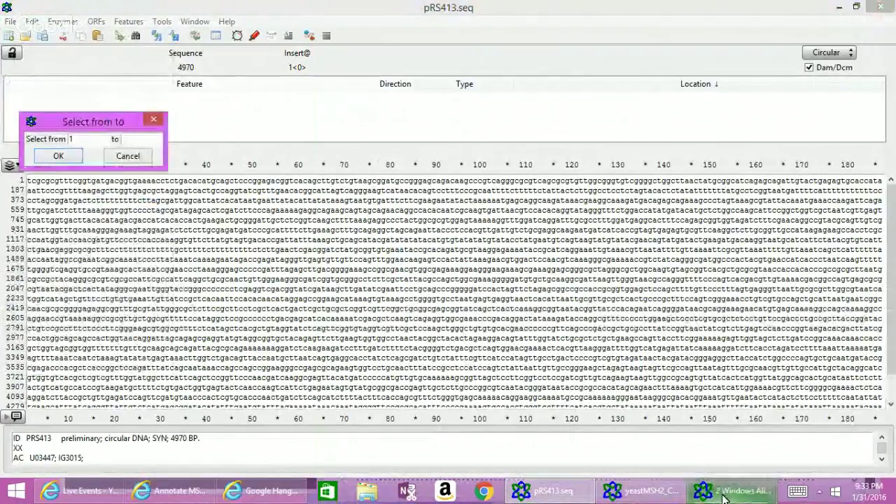
click(151, 119)
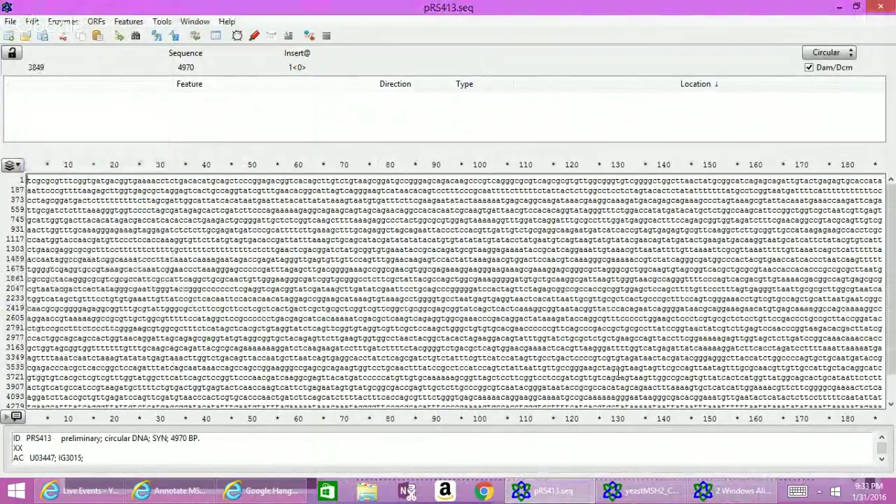
Review the alignment of pRS413.seq to yeastMSH2_CDS.seq for the position range where the two sequences overlap, and close the alignment
click(706, 484)
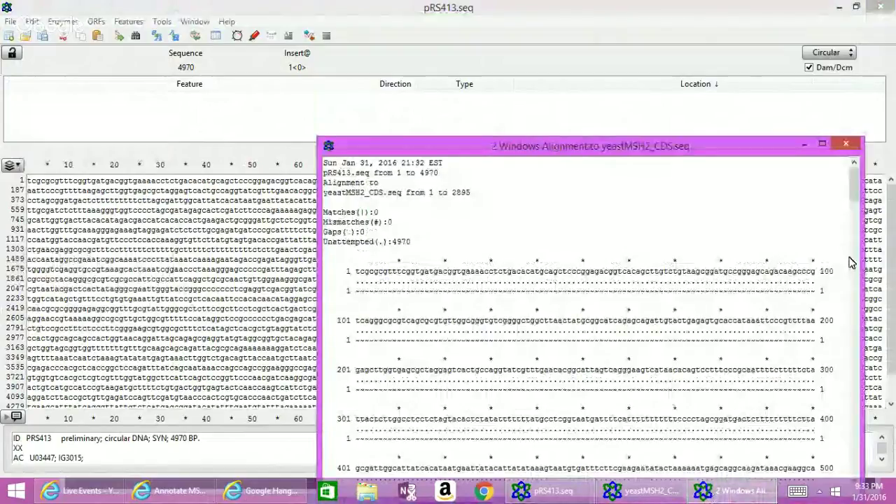
drag(856, 200, 855, 318)
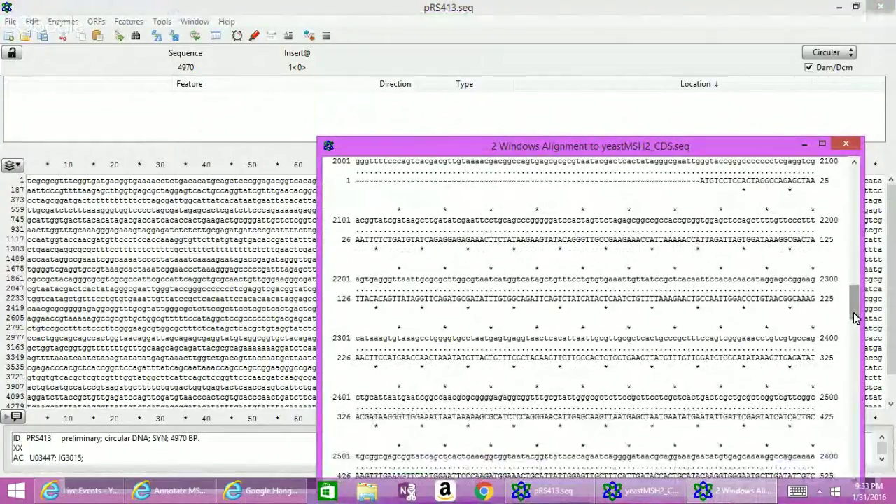
drag(855, 313, 856, 414)
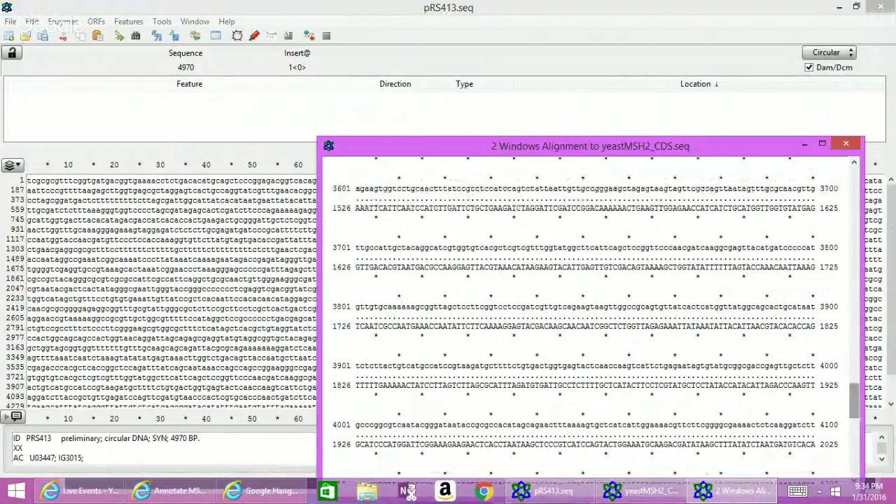
click(846, 143)
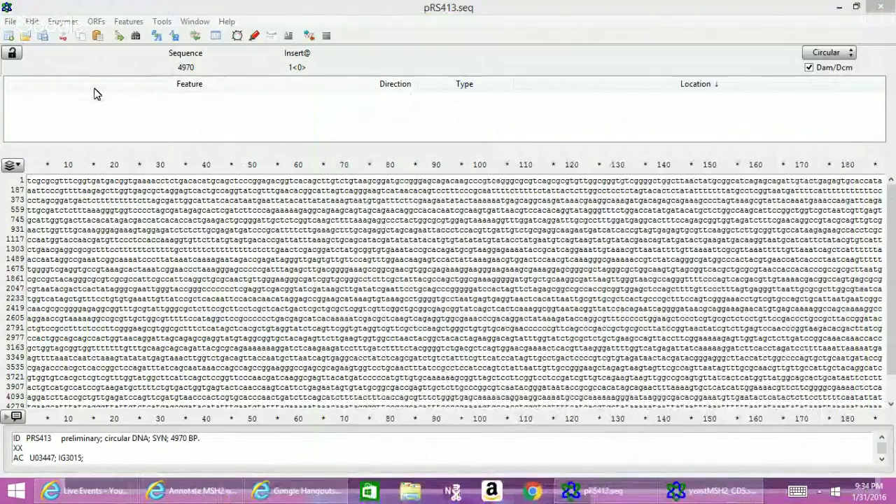
Select bases 2201 to 3903 of the pRS413 sequence
click(32, 22)
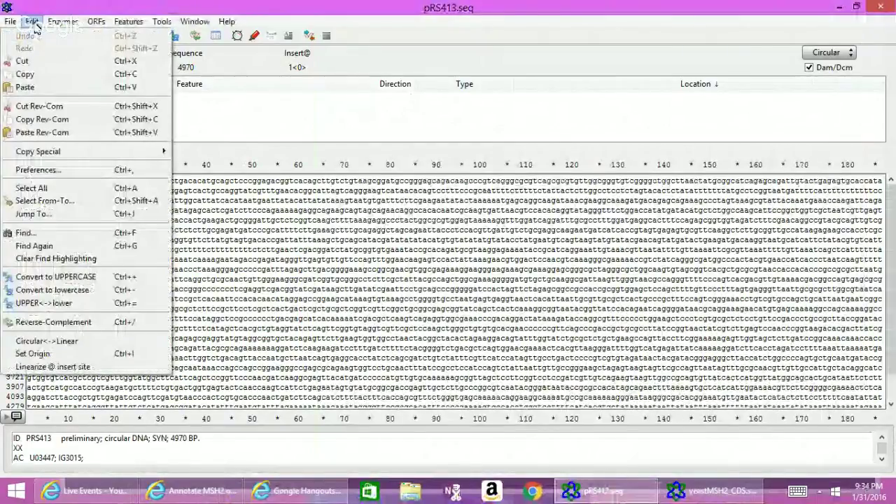
click(44, 201)
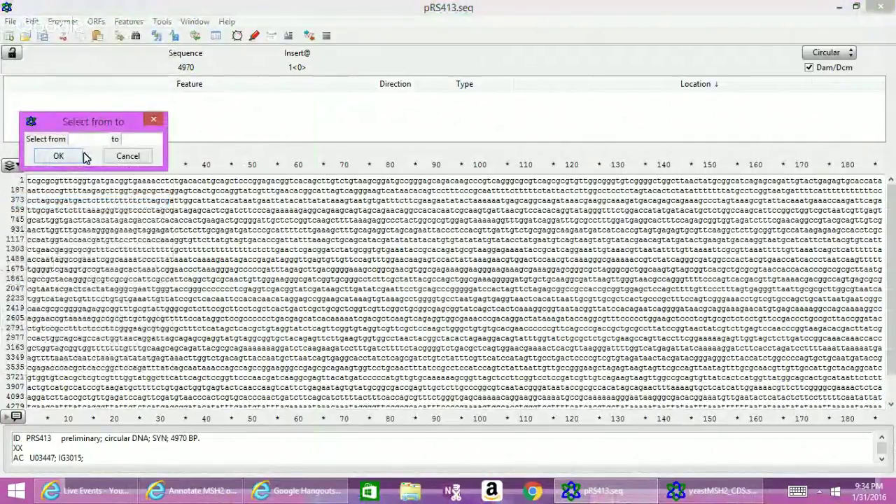
text(220)
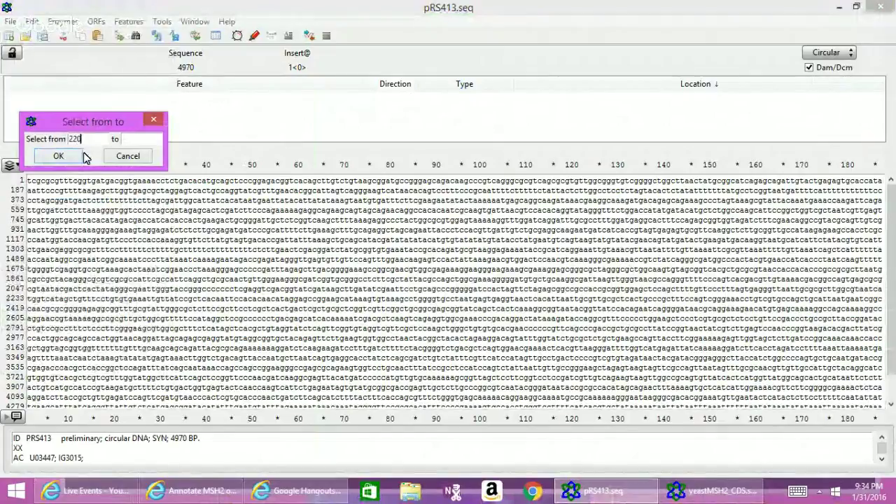
text(1)
click(153, 137)
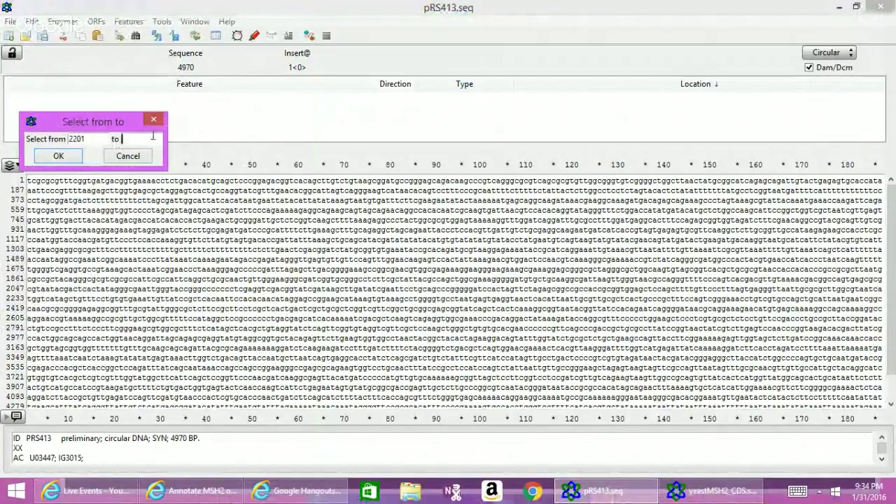
text(3903)
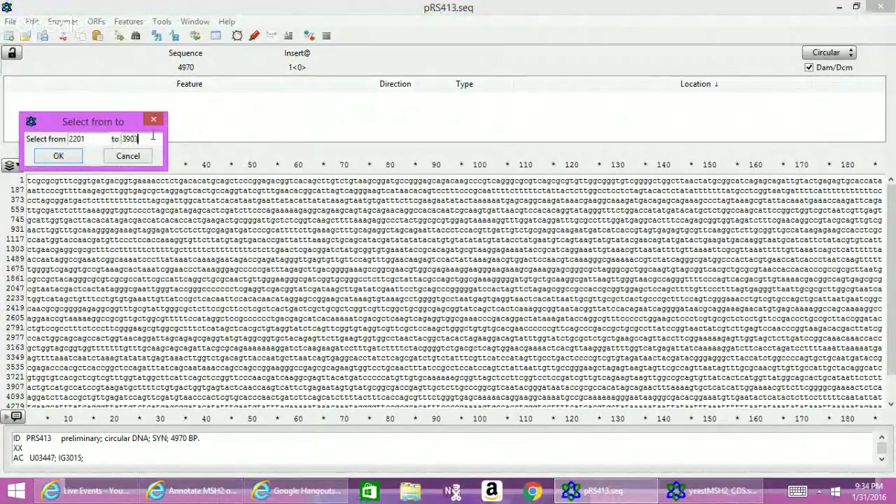
click(58, 156)
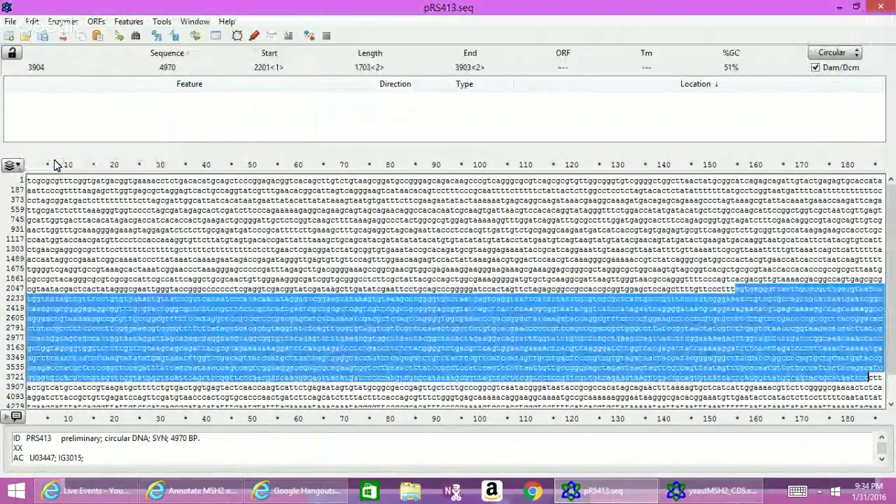
Create a new feature from the selected bases and name it RS413
click(131, 26)
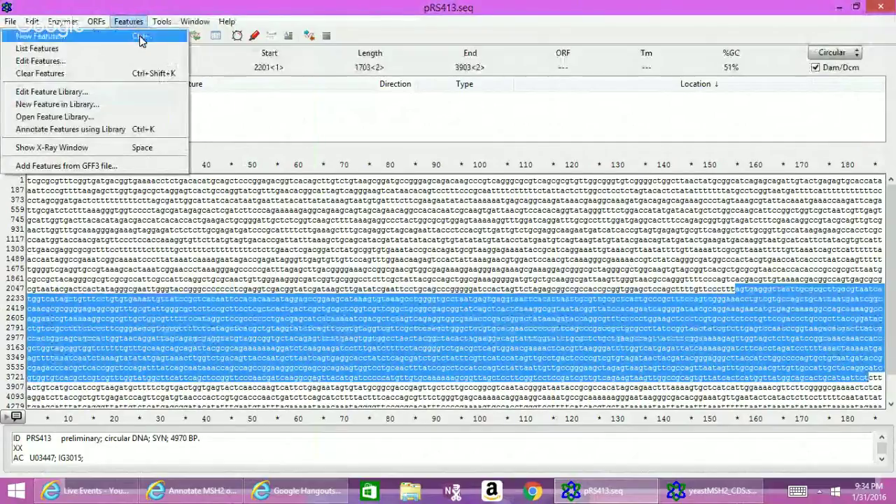
click(139, 36)
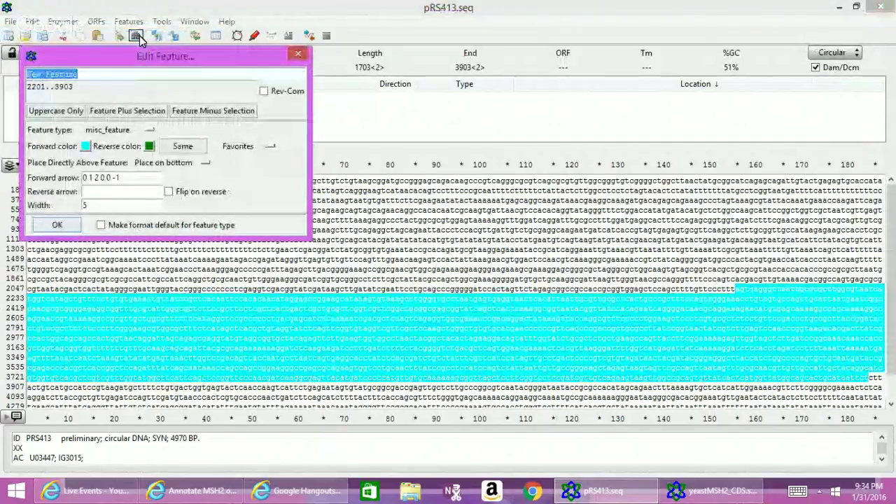
click(126, 73)
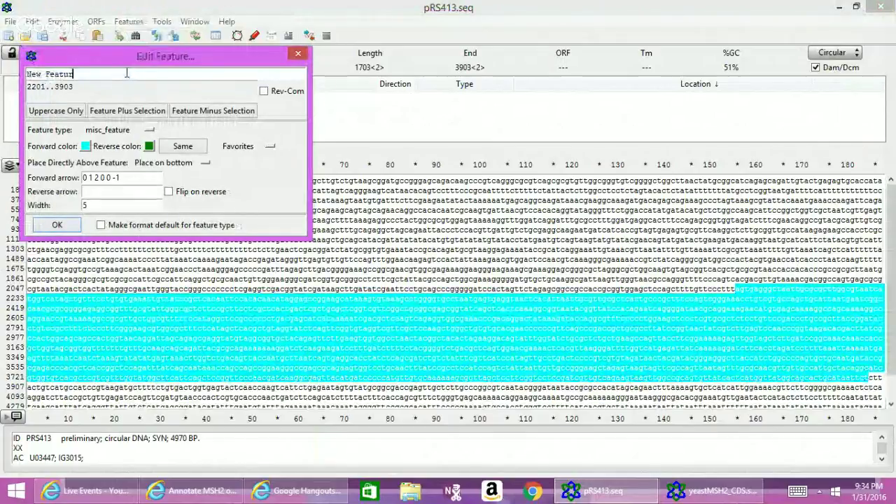
key(ctrl+a)
key(BackSpace)
text(P)
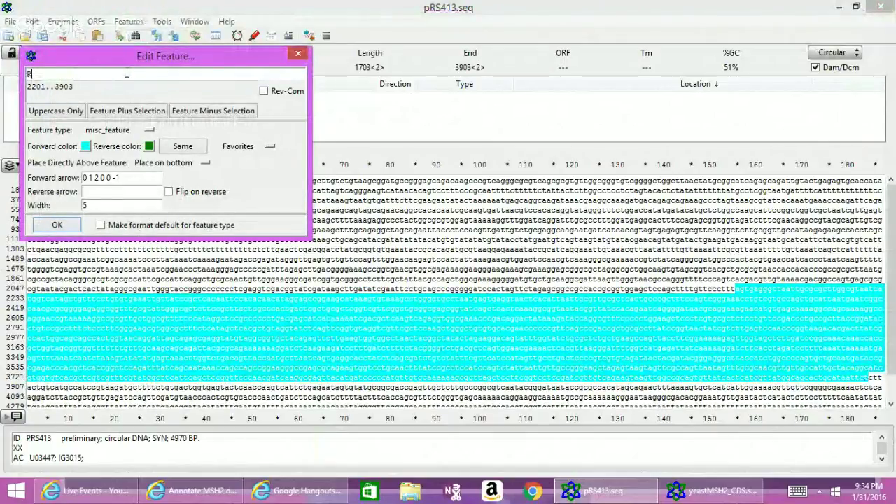
text(S413)
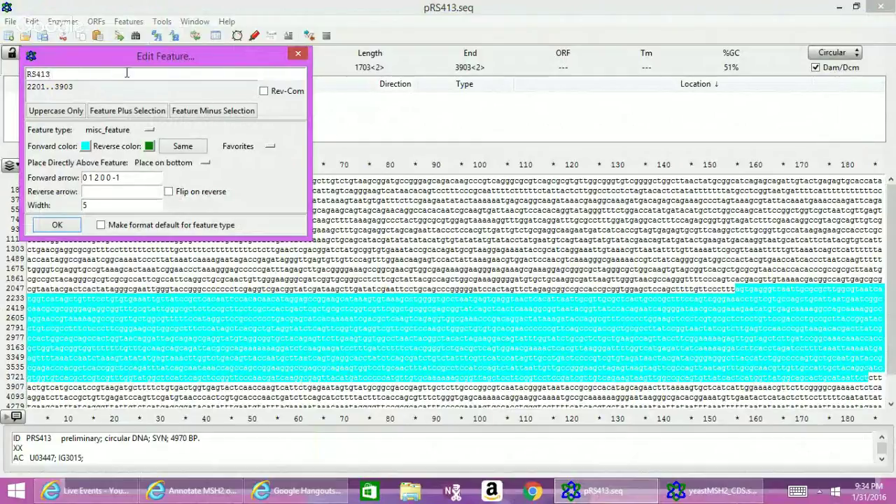
Set the RS413 feature's type to CDS and its forward color to blue, and add it to the sequence
click(139, 135)
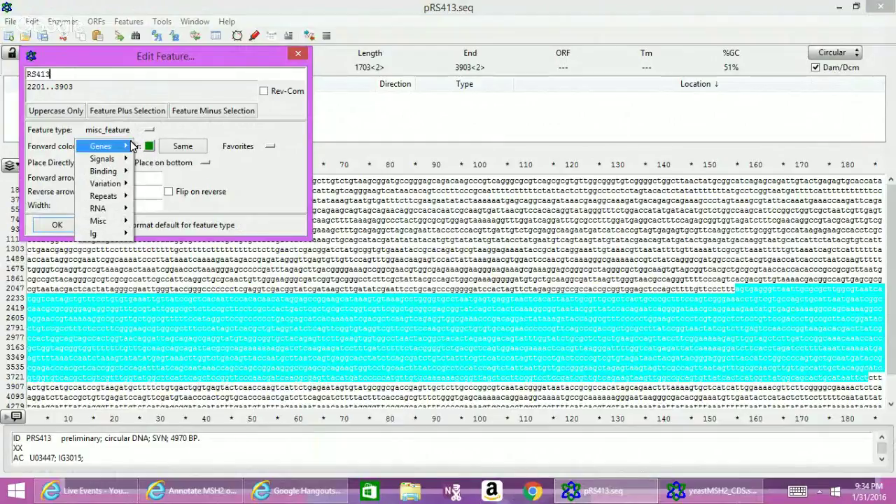
mouse_move(120, 145)
click(150, 160)
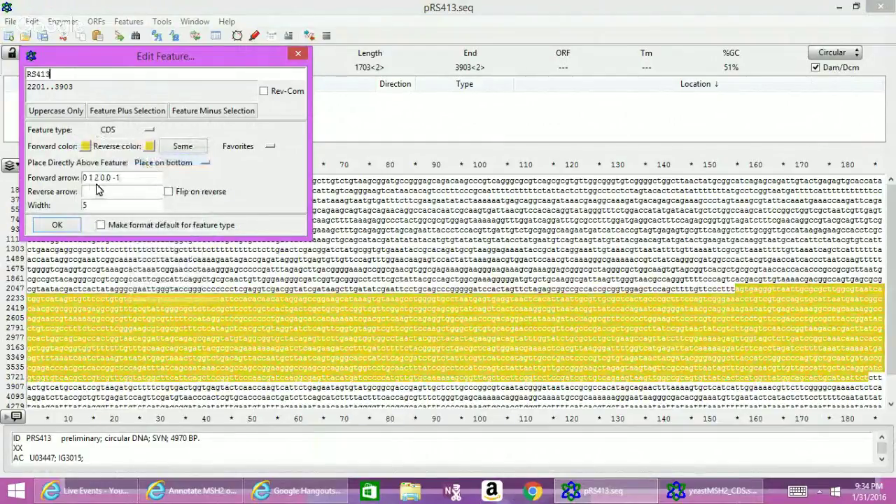
click(83, 148)
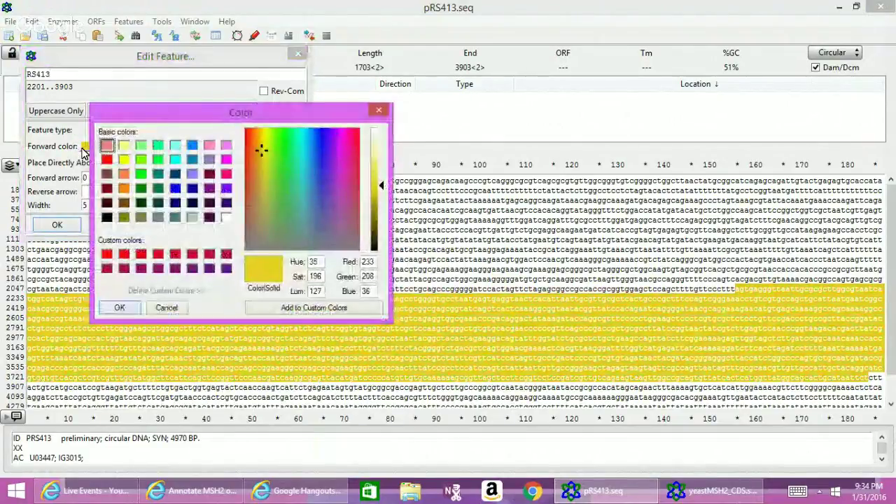
click(175, 189)
click(118, 310)
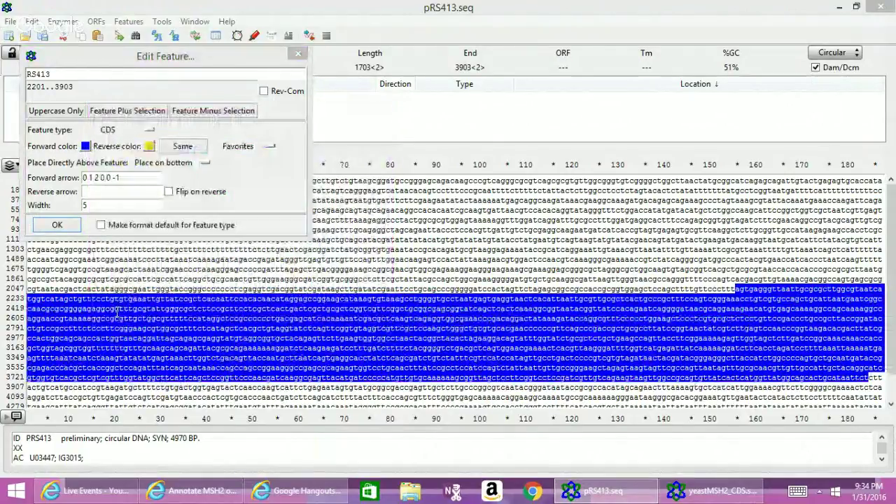
click(58, 225)
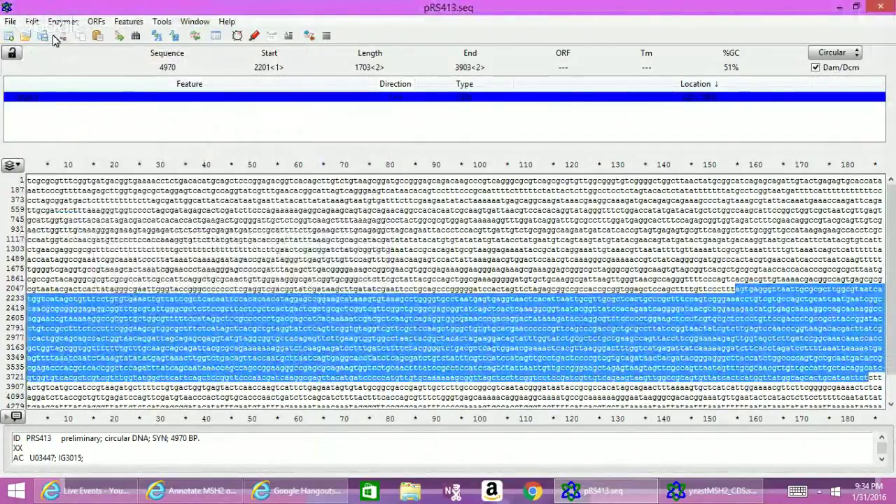
Annotate pRS413.seq using the feature library, and generate its graphic map to inspect the annotated features before closing the map
click(128, 21)
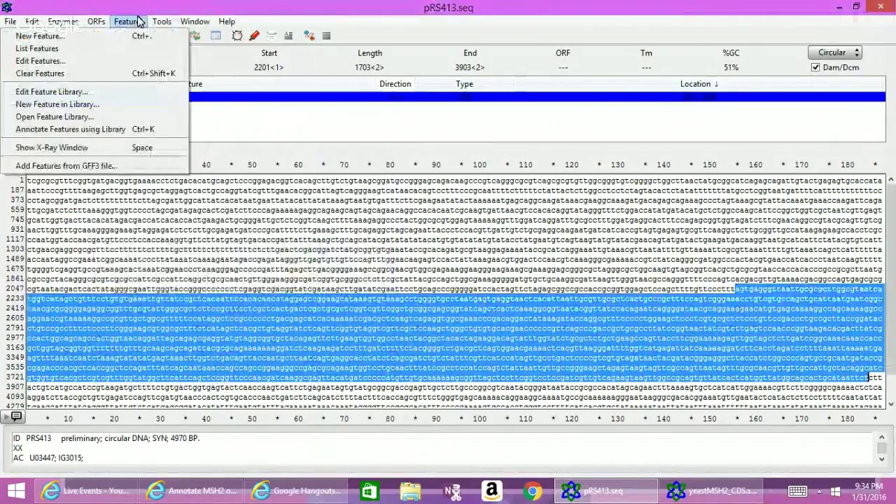
click(136, 135)
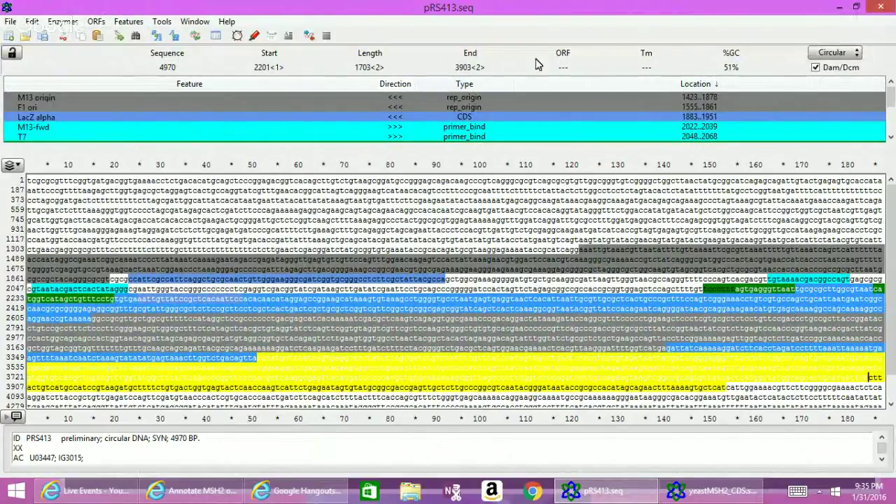
click(74, 22)
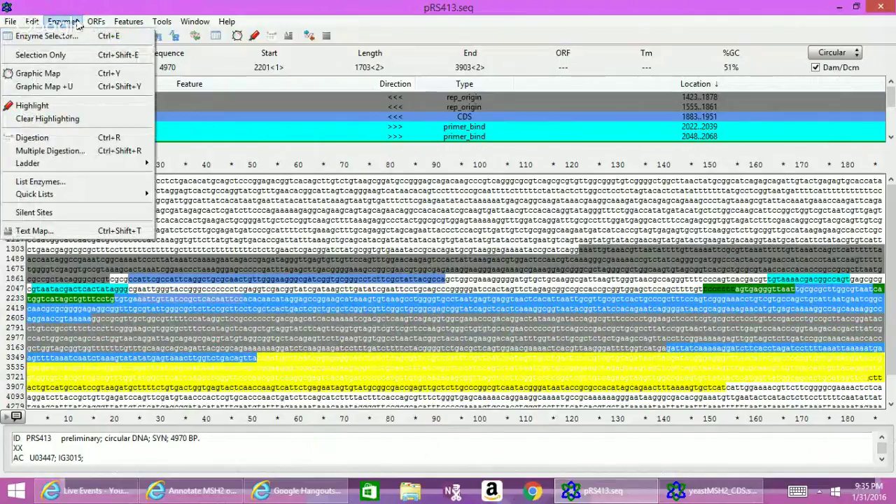
click(69, 77)
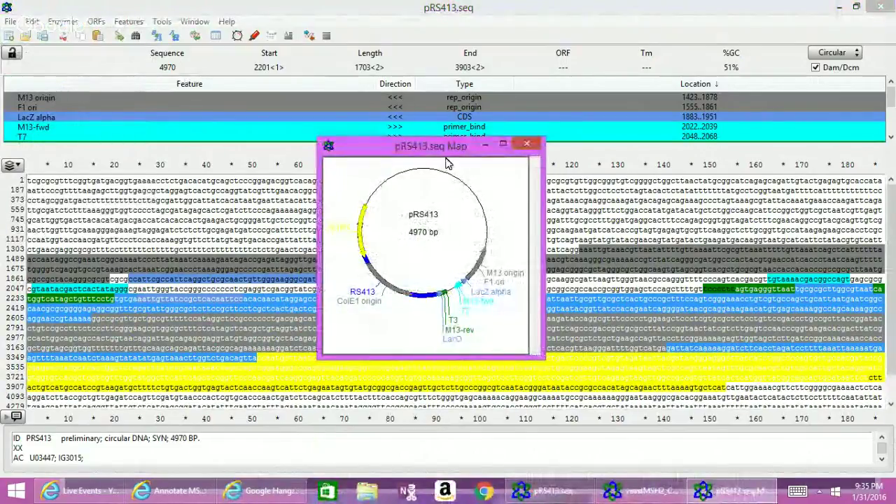
drag(446, 151, 524, 105)
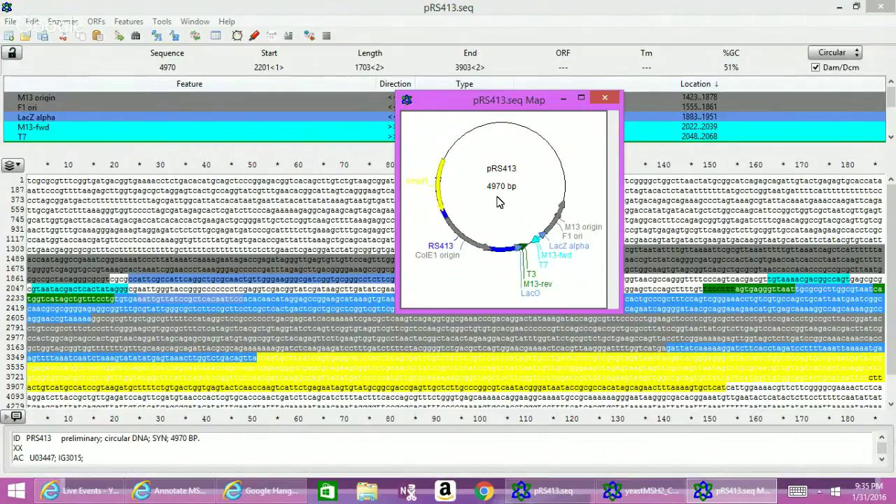
click(607, 99)
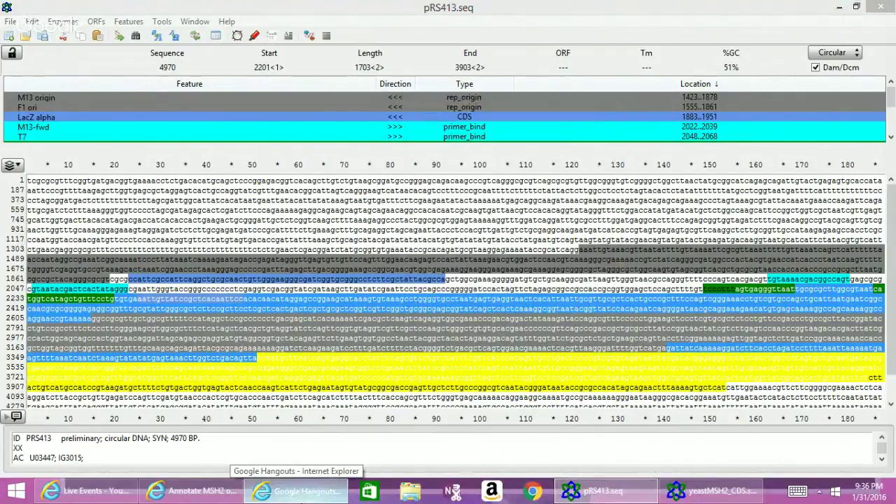
click(298, 492)
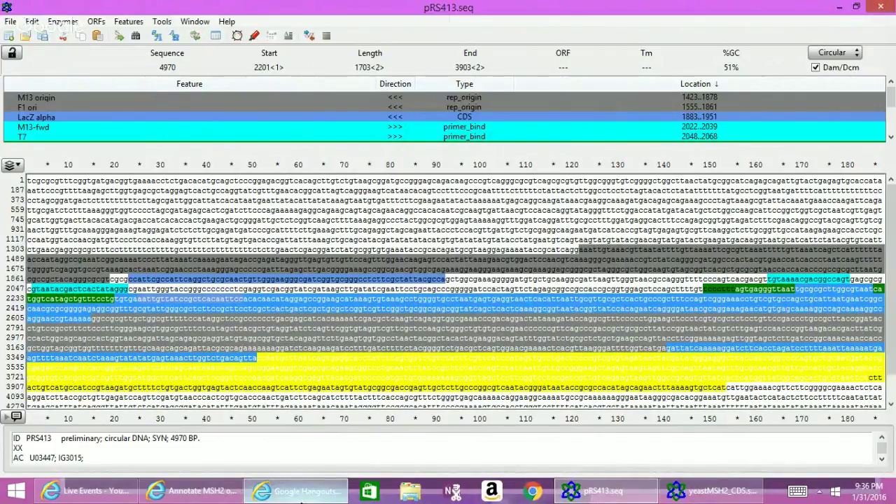
right_click(305, 492)
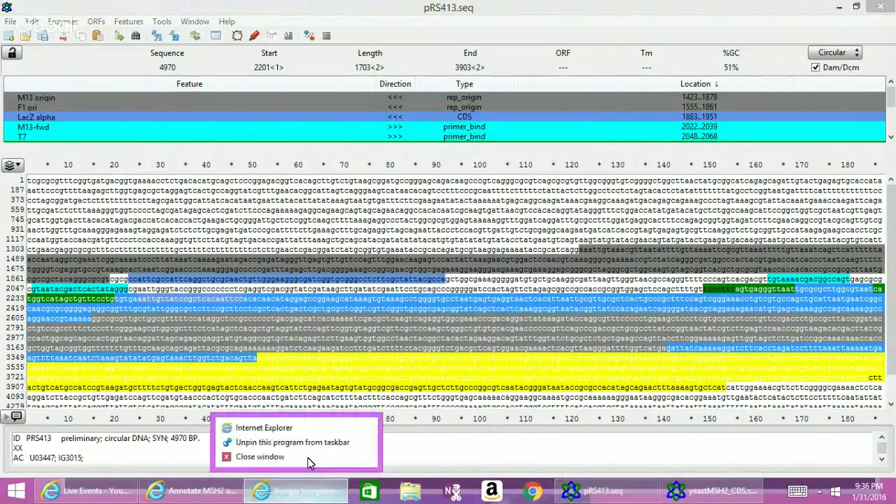
click(456, 440)
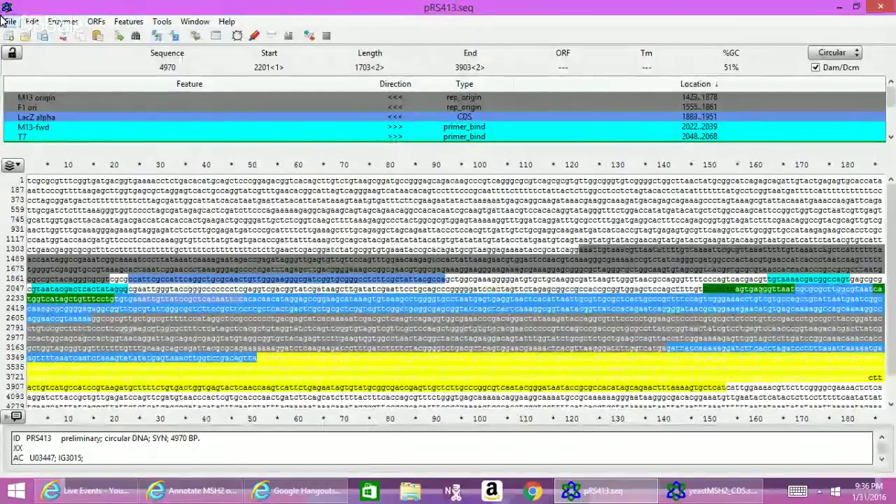
click(285, 501)
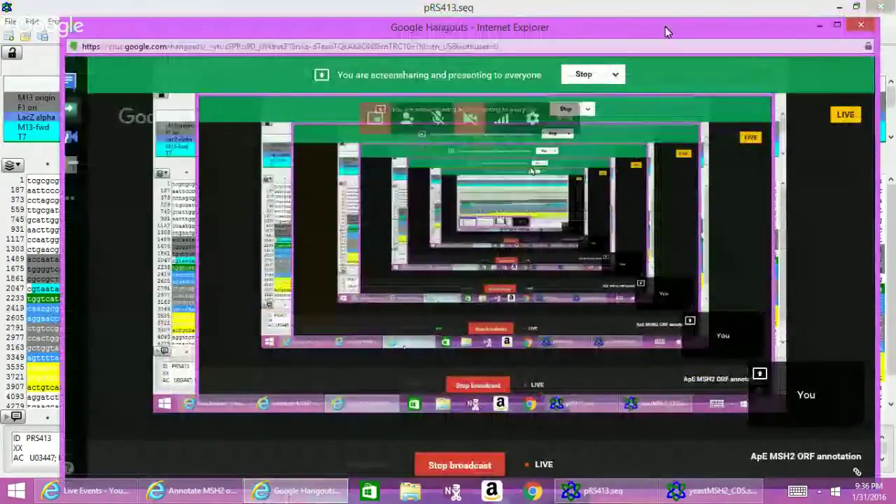
click(586, 75)
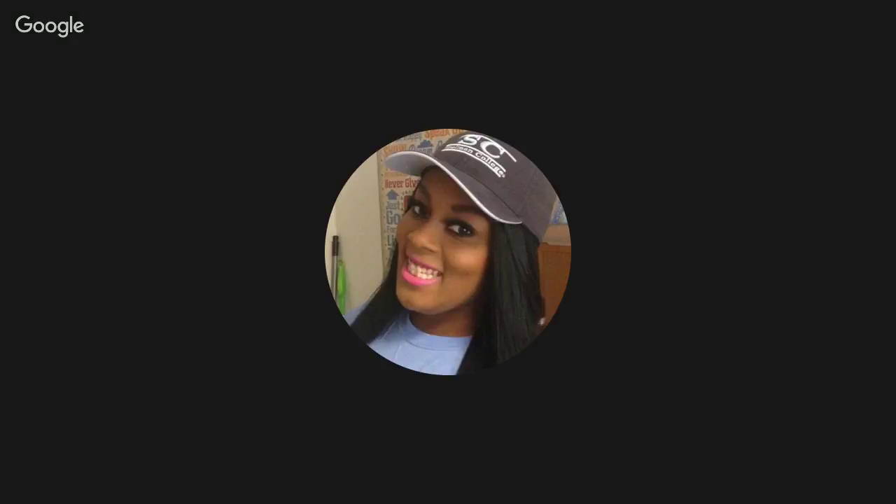